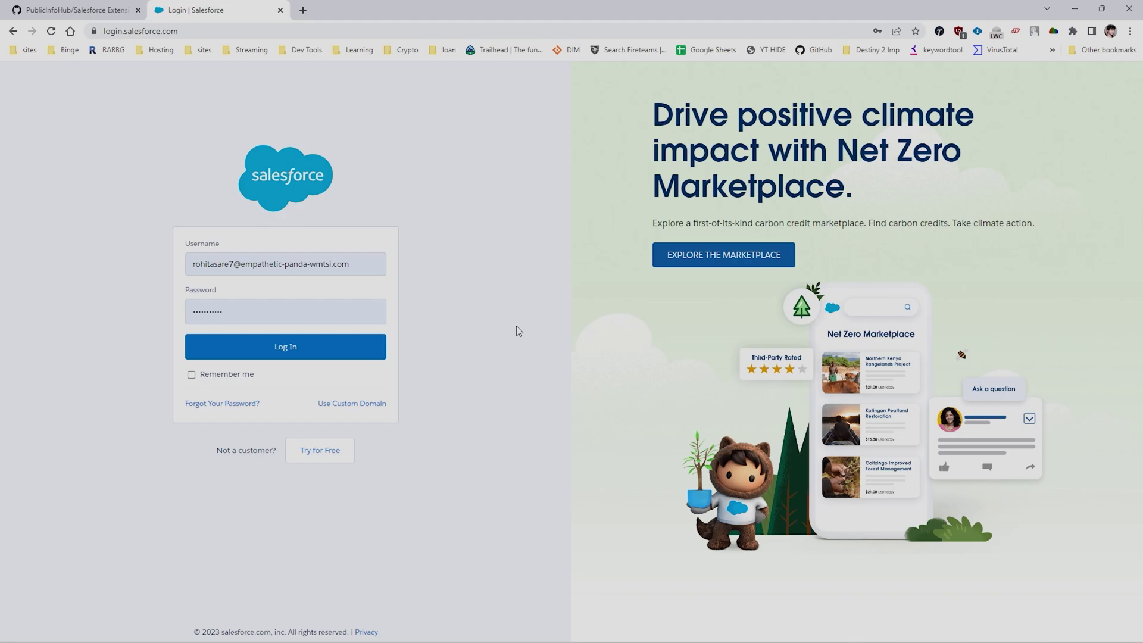
- Open the saved logins in ORGanizer and review the new login form's username, password and login URL options without creating a login
left_click(978, 31)
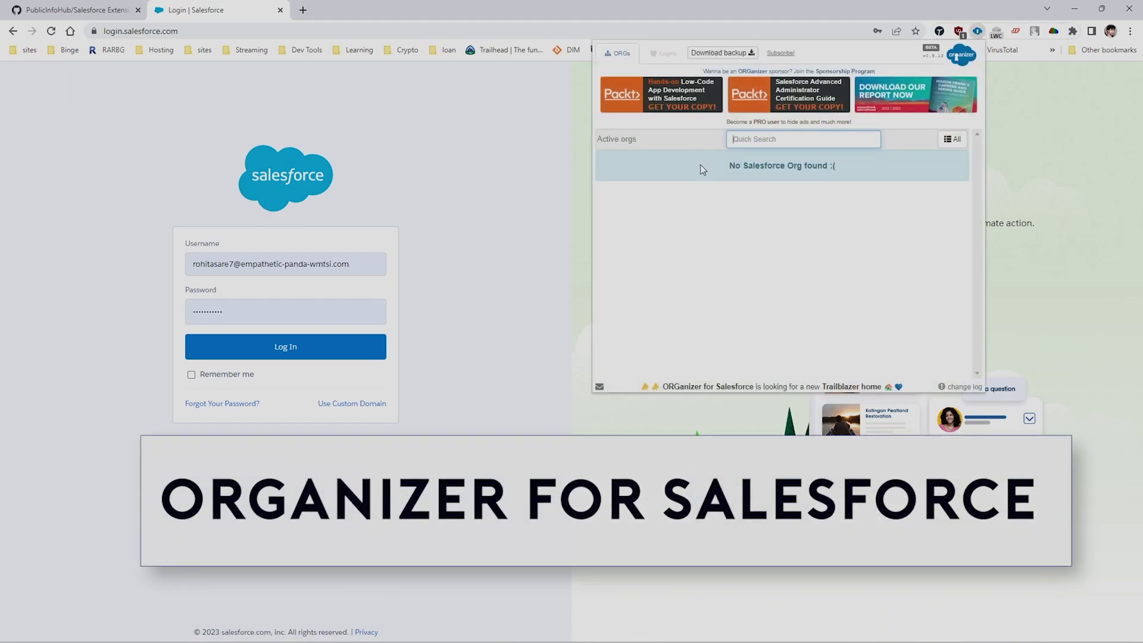
left_click(667, 54)
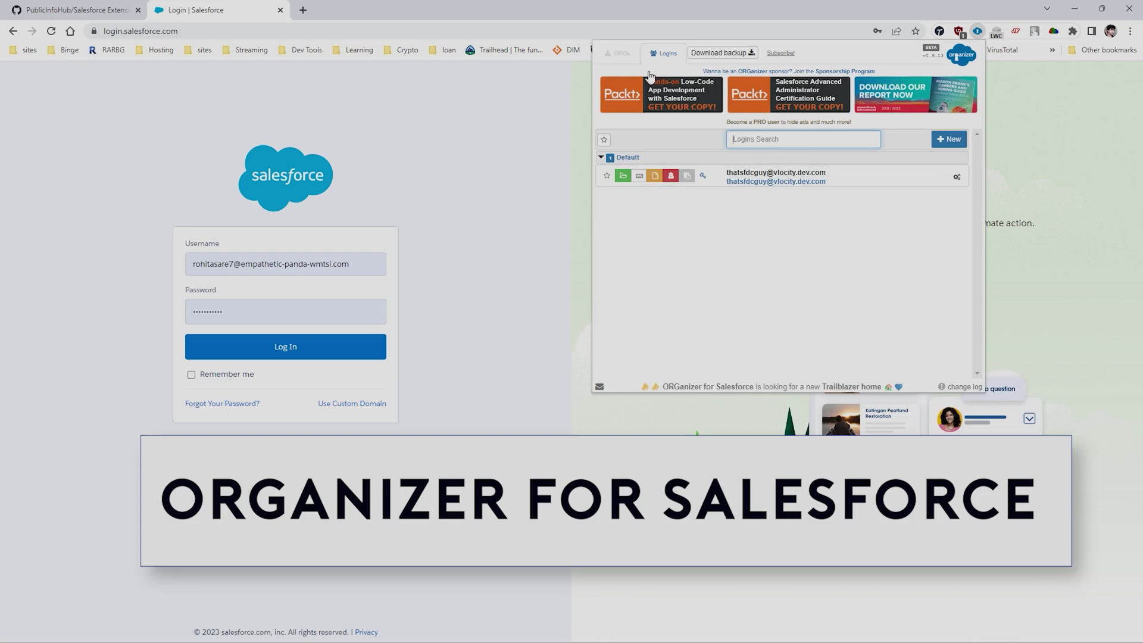
left_click(950, 143)
left_click(644, 204)
left_click(830, 211)
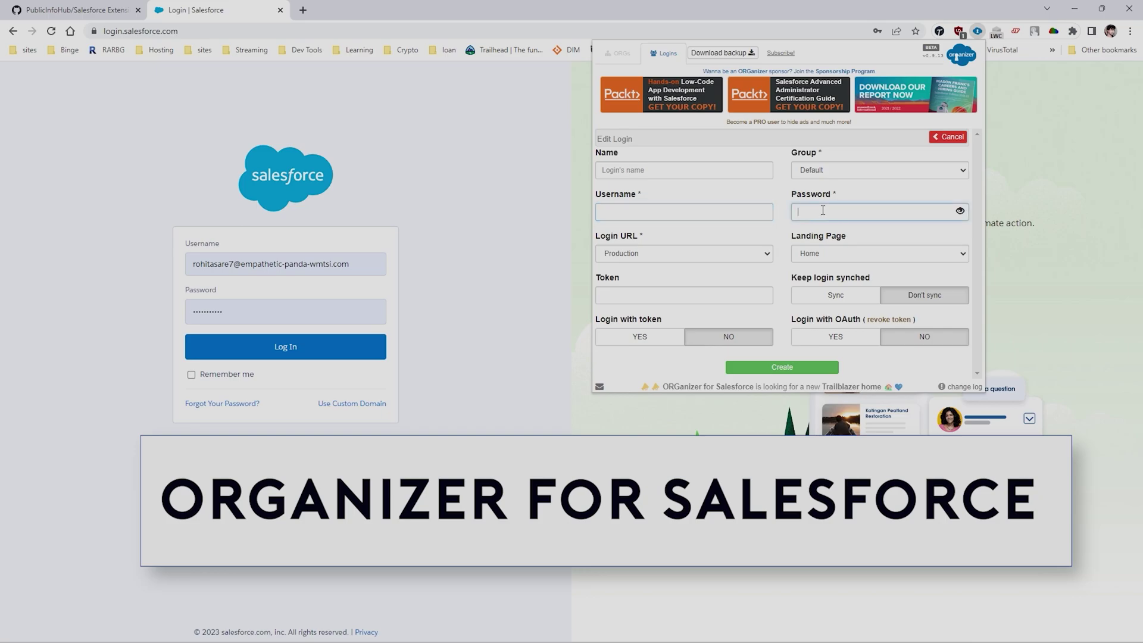
left_click(646, 256)
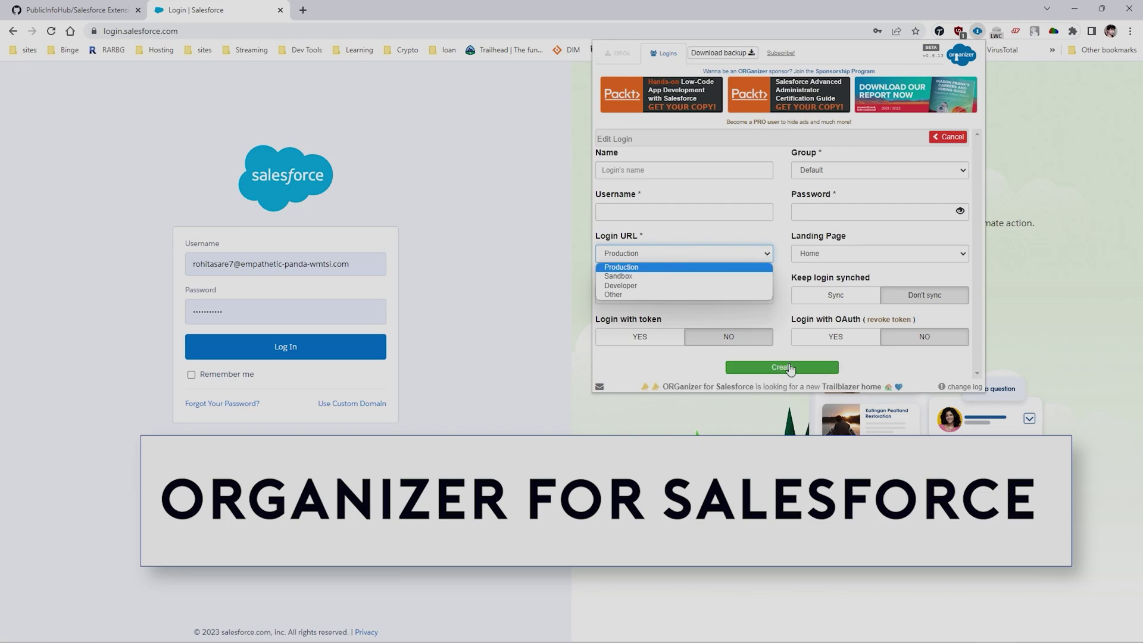
left_click(949, 137)
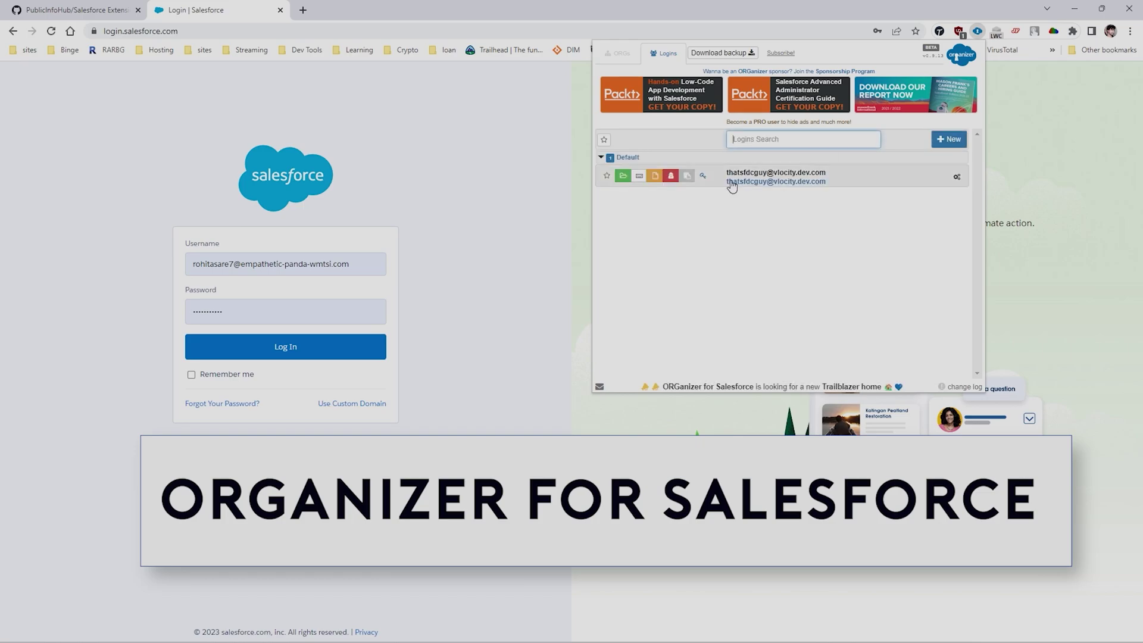
- Log in to the Salesforce org in a new tab using the saved ORGanizer login in the Default group
left_click(623, 177)
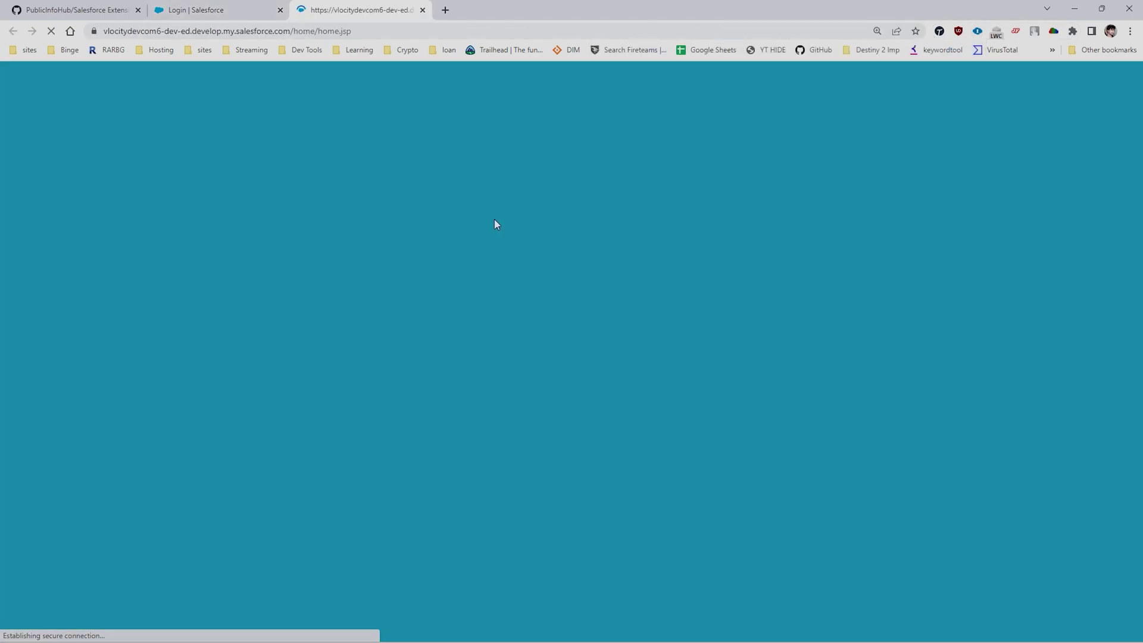
key("ctrl+shift+Tab")
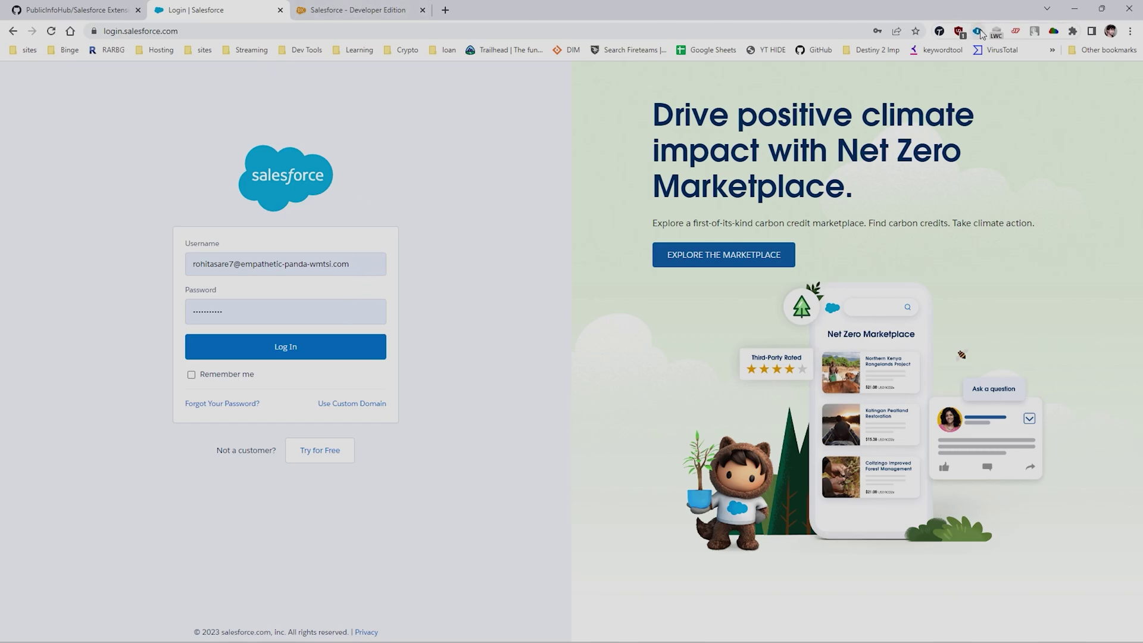
left_click(387, 5)
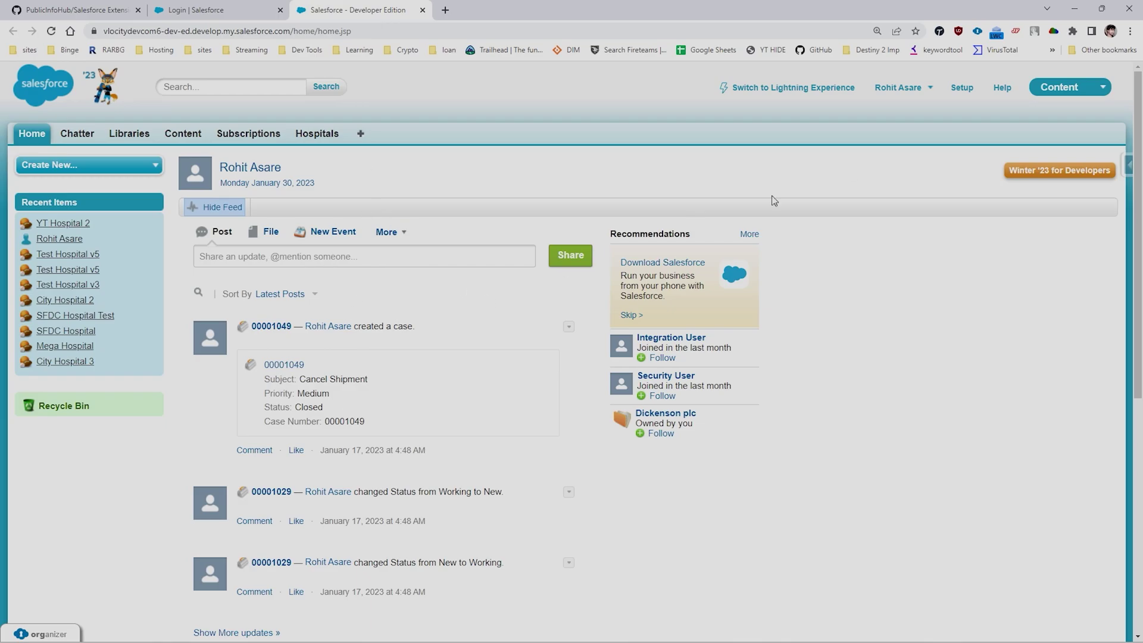
- Review the active org's Home, Setup and Dev Console shortcuts and the saved logins in ORGanizer
left_click(977, 31)
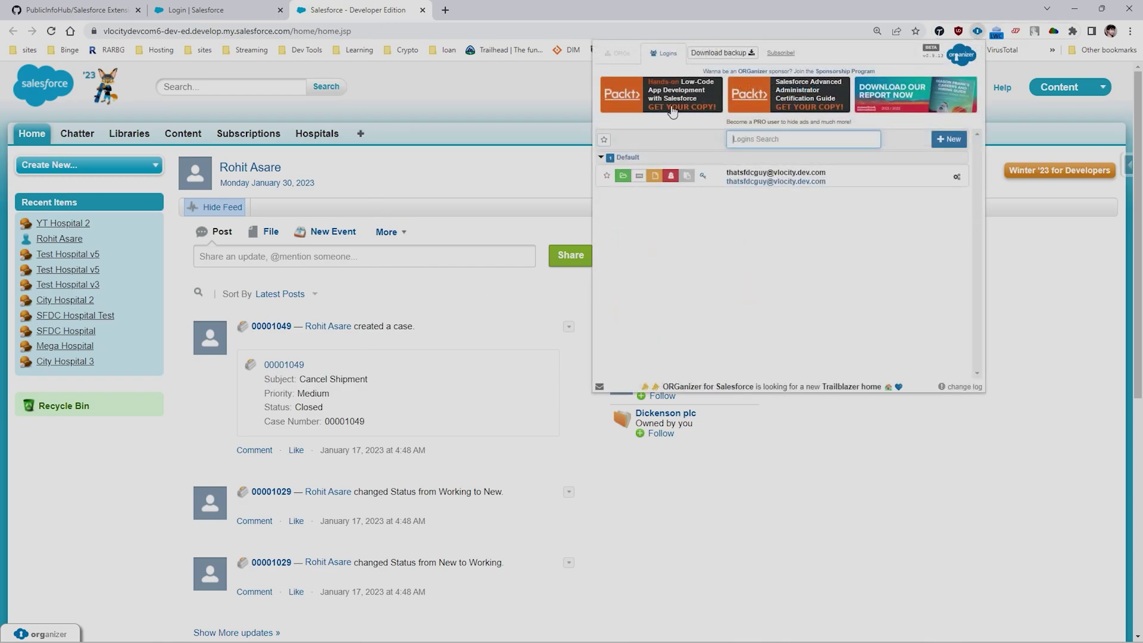
left_click(619, 57)
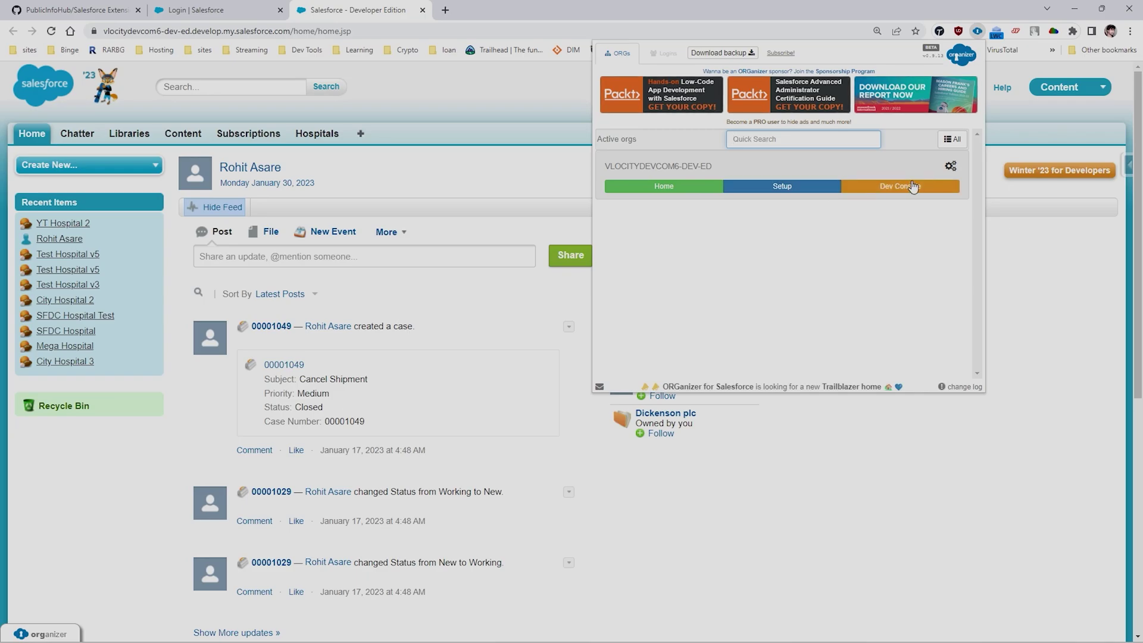
left_click(664, 53)
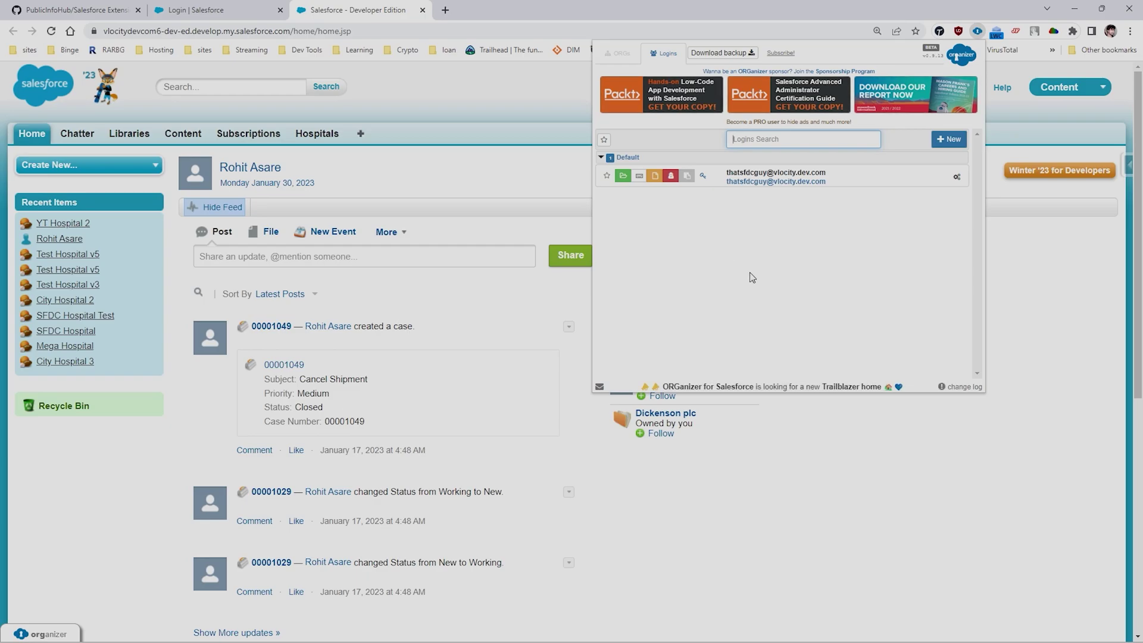
key("Escape")
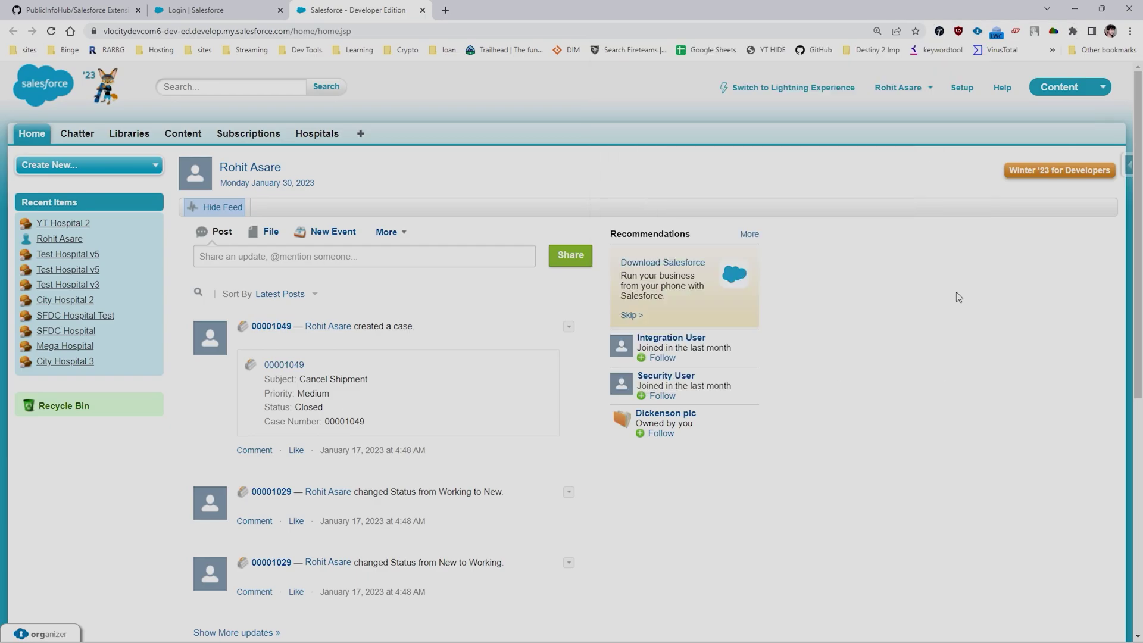
- Open the Salesforce Inspector Data Export page in a new browser tab
left_click(1127, 165)
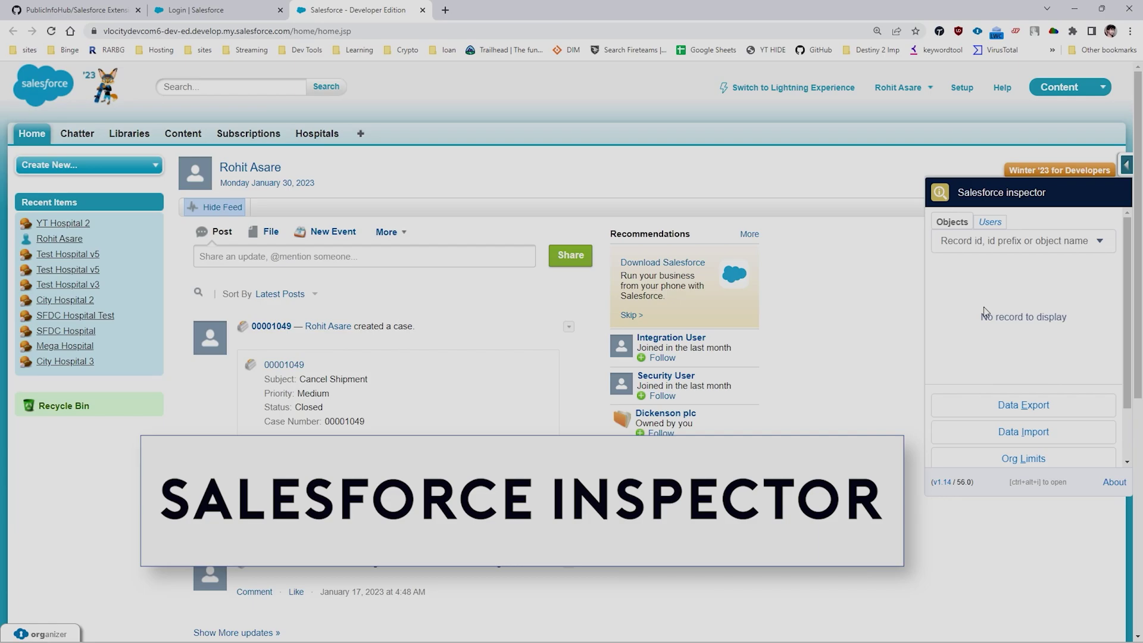
left_click(887, 298)
left_click(1127, 165)
scroll(1021, 357, "down", 1)
right_click(974, 352)
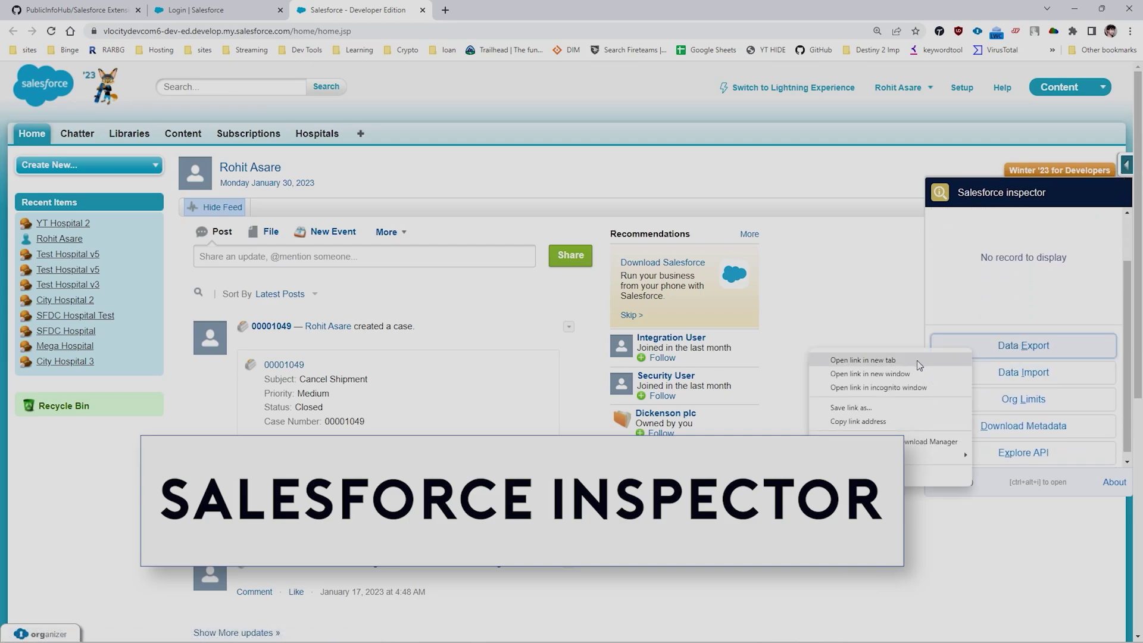
left_click(863, 360)
left_click(476, 10)
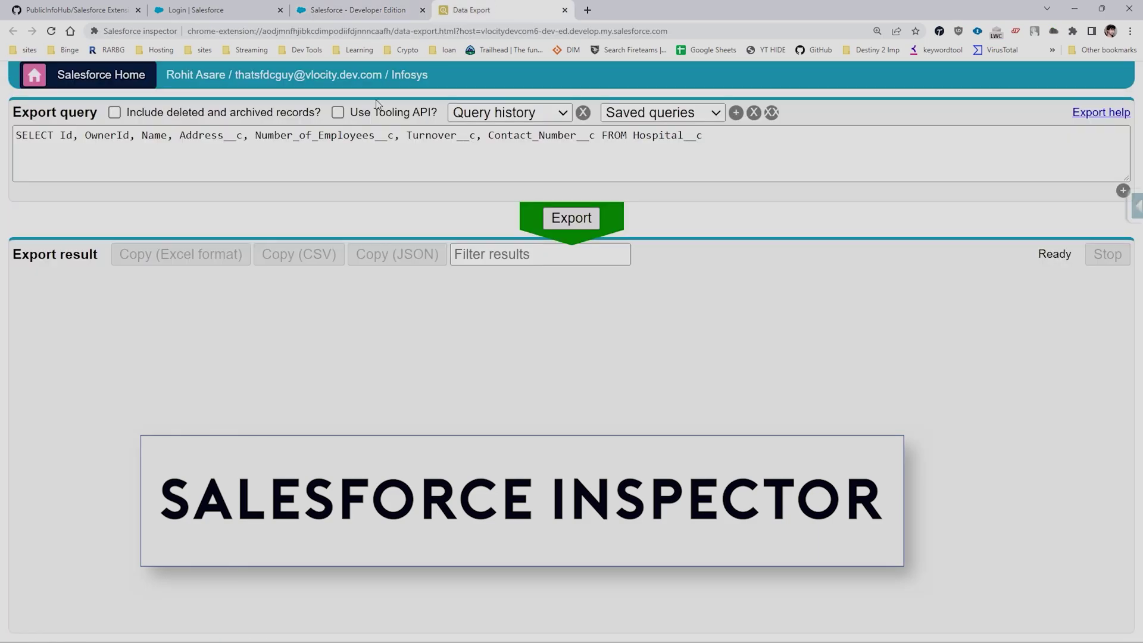
- Replace the Hospital__c export query with "select id, name from account"
double_click(490, 147)
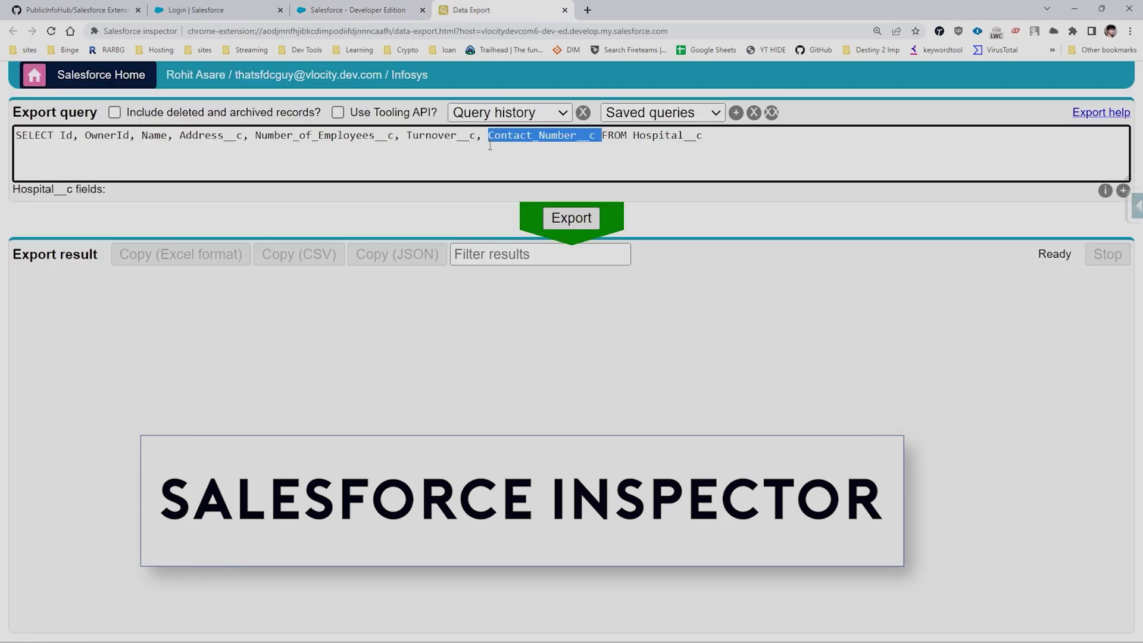
key("ctrl+a")
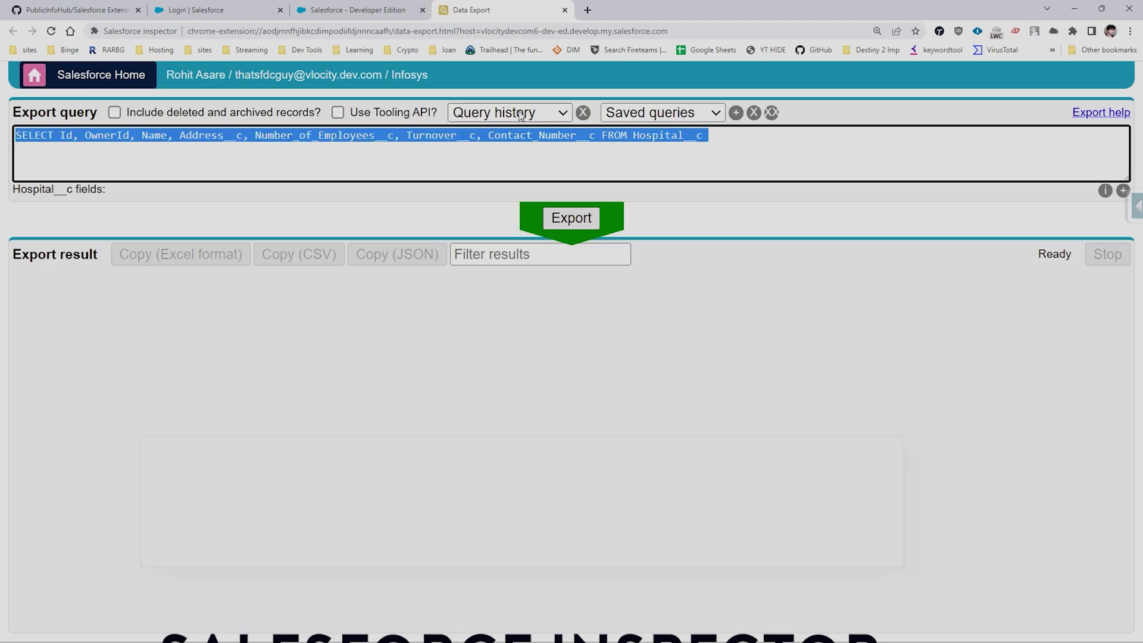
left_click(509, 113)
left_click(536, 147)
left_click(483, 138)
key("ctrl+a")
type("select")
key("ctrl+a")
type("sele")
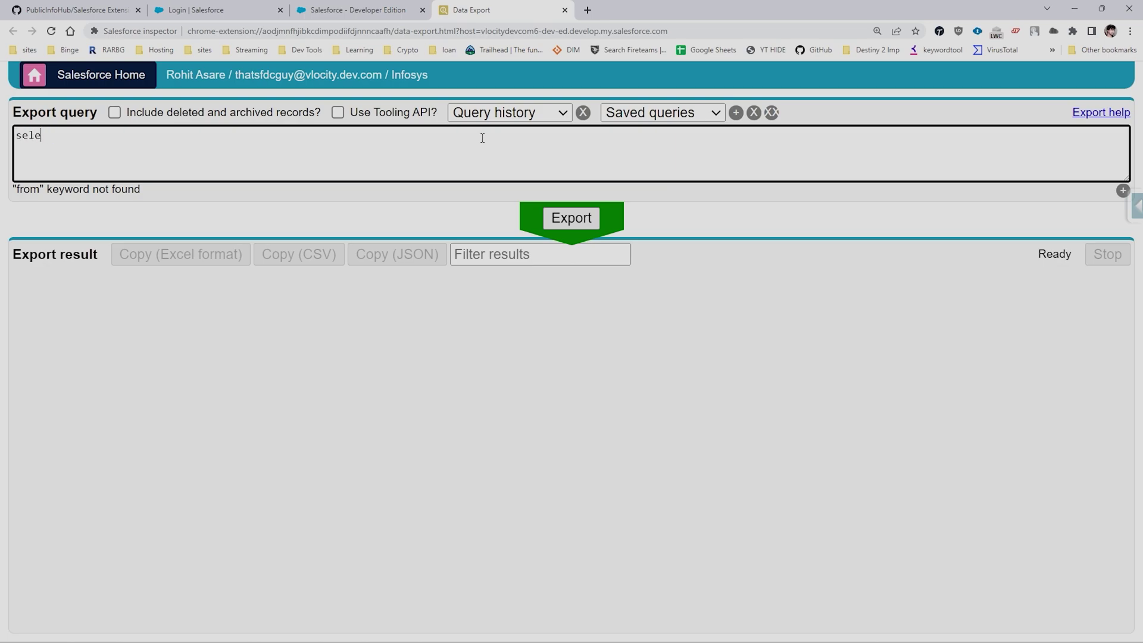
type("ct id, bnam")
key("BackSpace")
key("BackSpace")
key("BackSpace")
type("nam de")
key("BackSpace")
key("BackSpace")
type("from account")
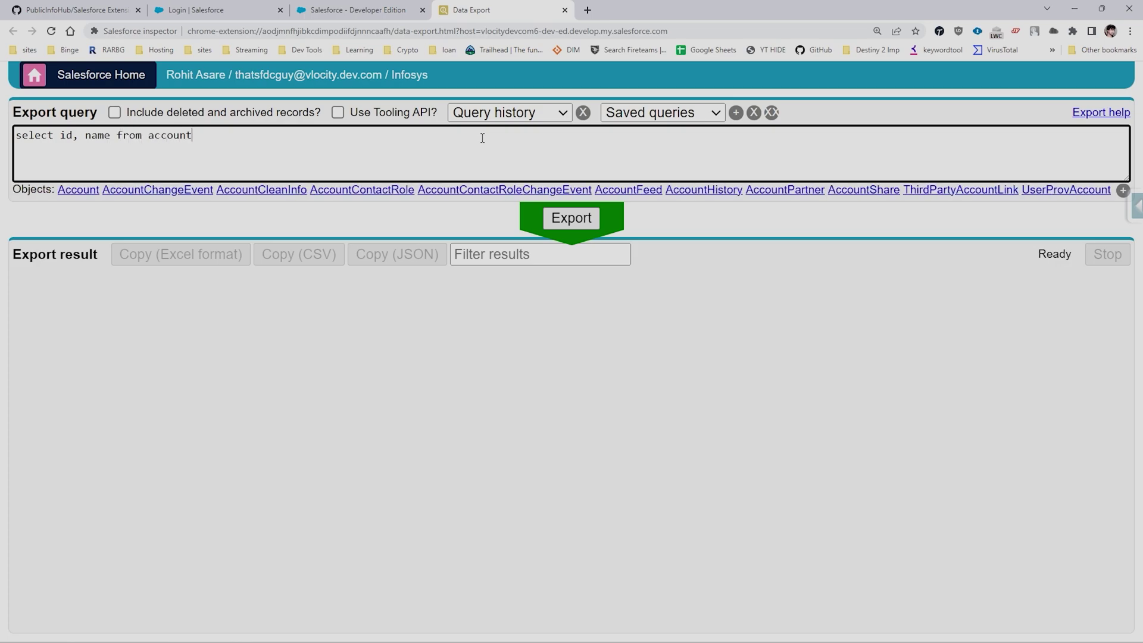
- Run the account export and copy the exported records in Excel format
left_click(577, 219)
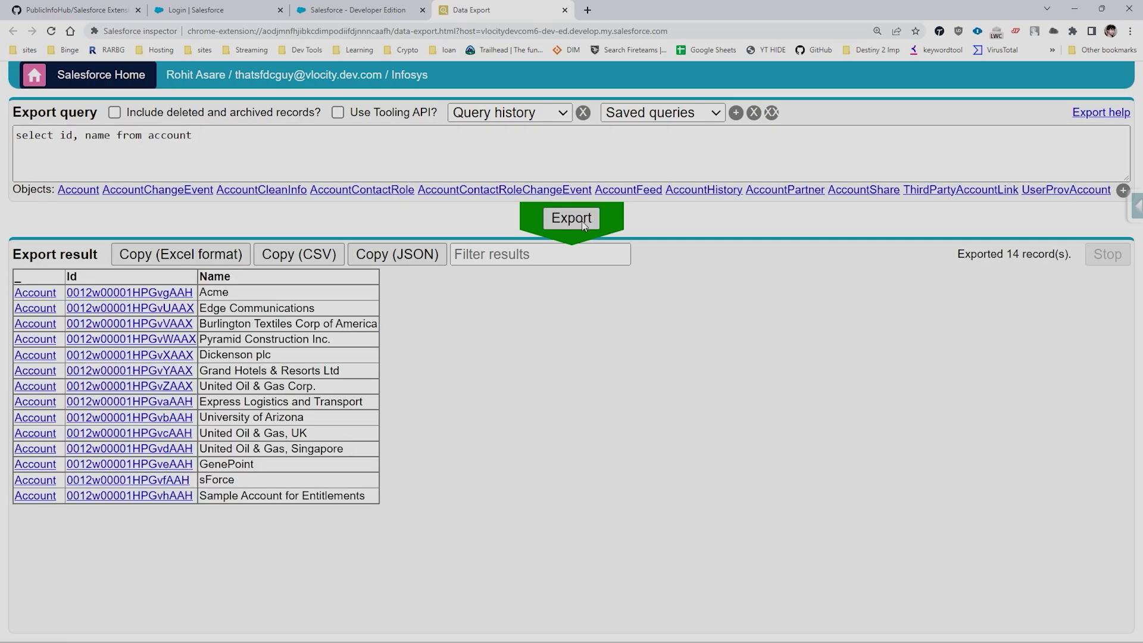
left_click_drag(242, 307, 283, 487)
left_click(191, 253)
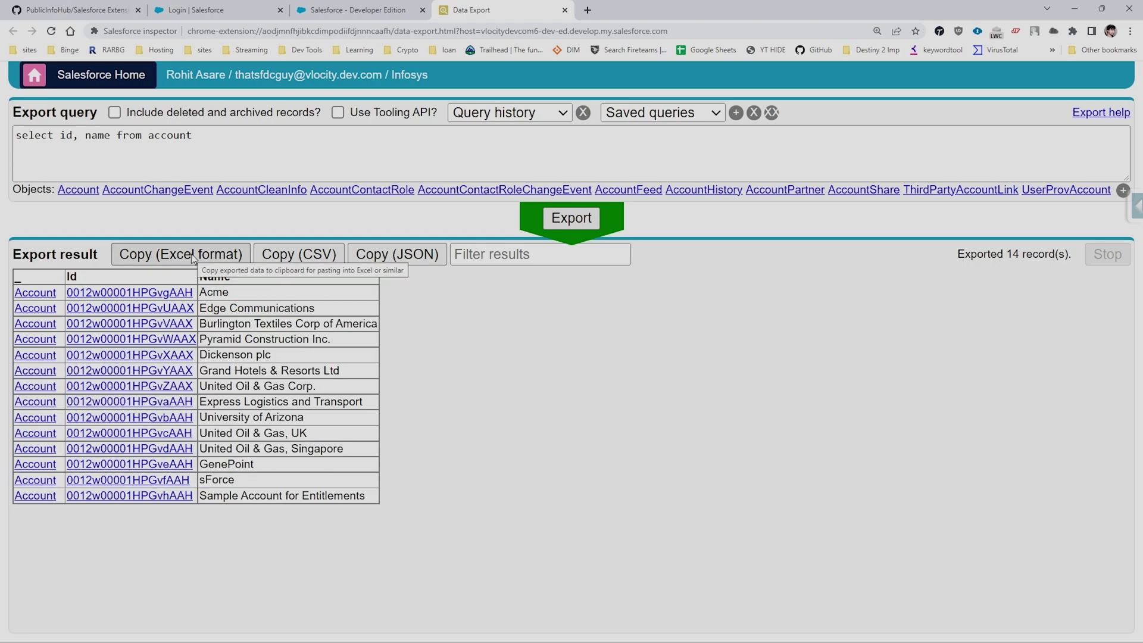
- Add the Active__c, BillingCity and BillingCountry fields to the account query and run the export again
left_click(108, 137)
type(",")
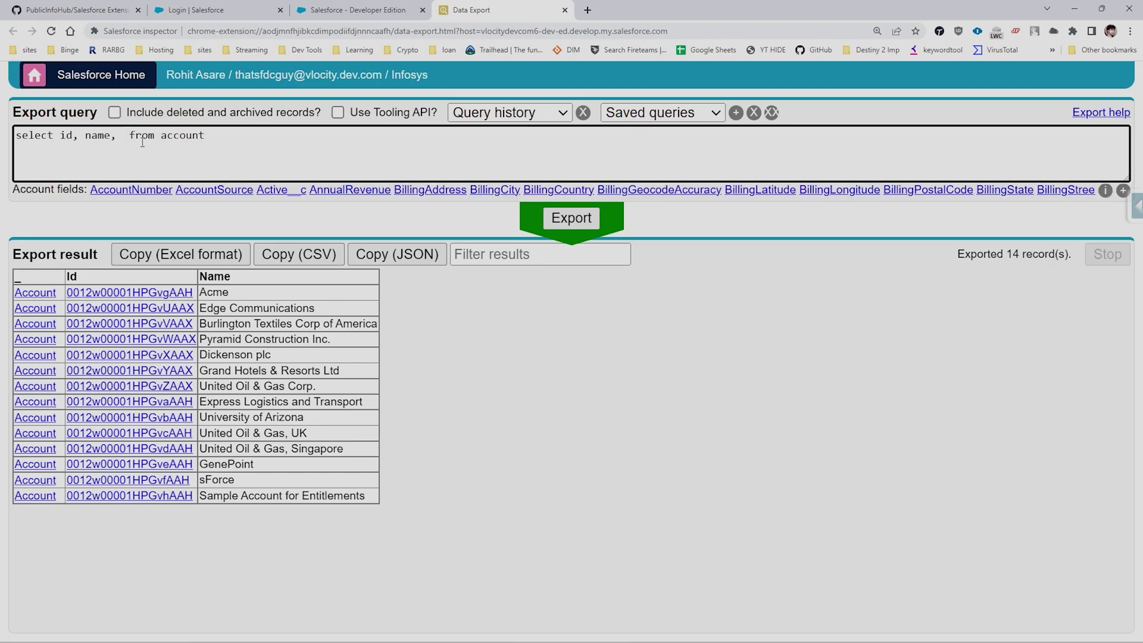
left_click(1123, 190)
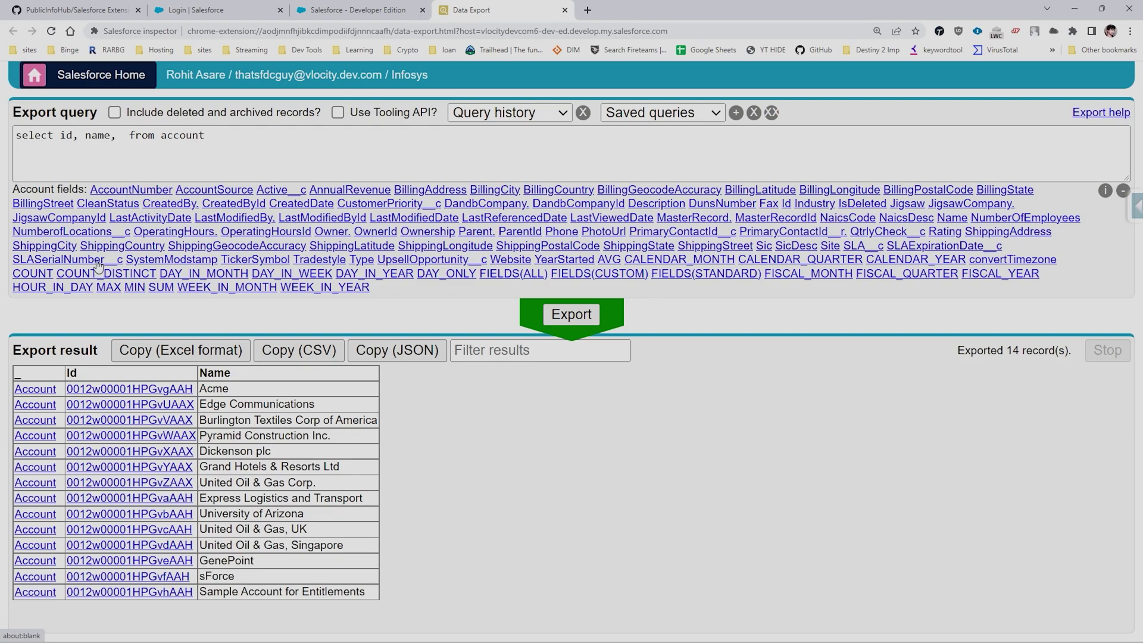
left_click(281, 190)
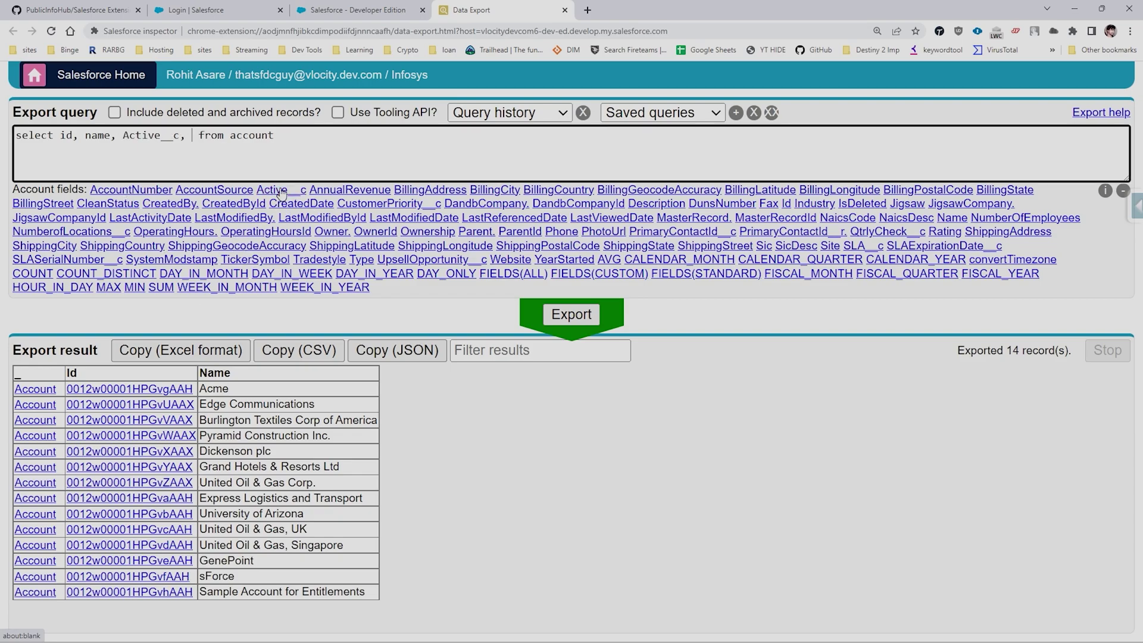
left_click(500, 190)
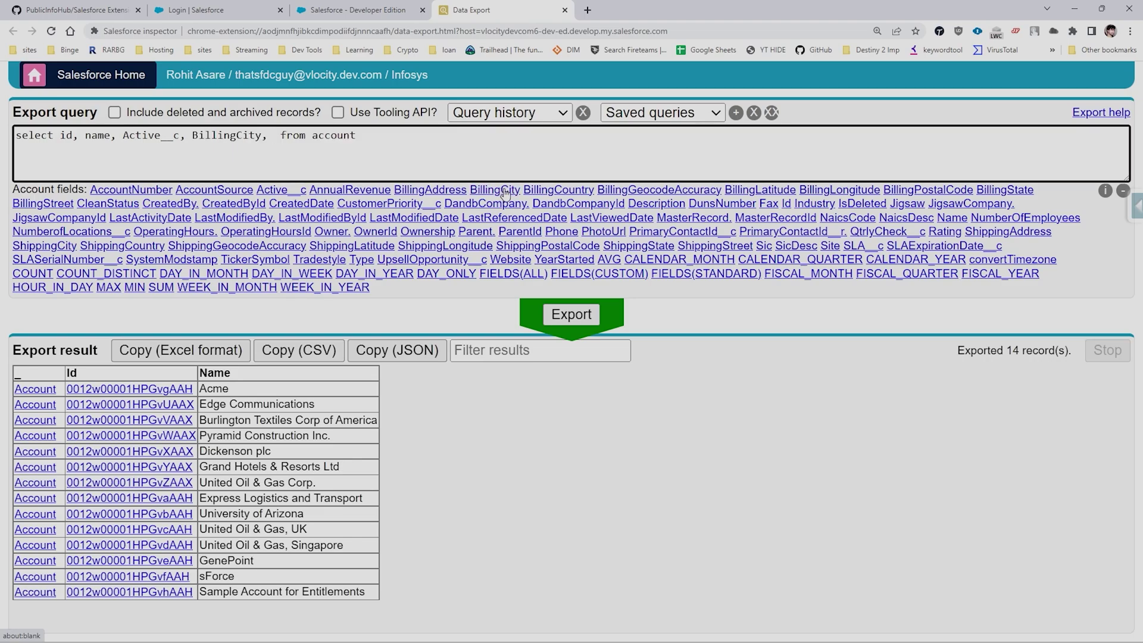
left_click(579, 193)
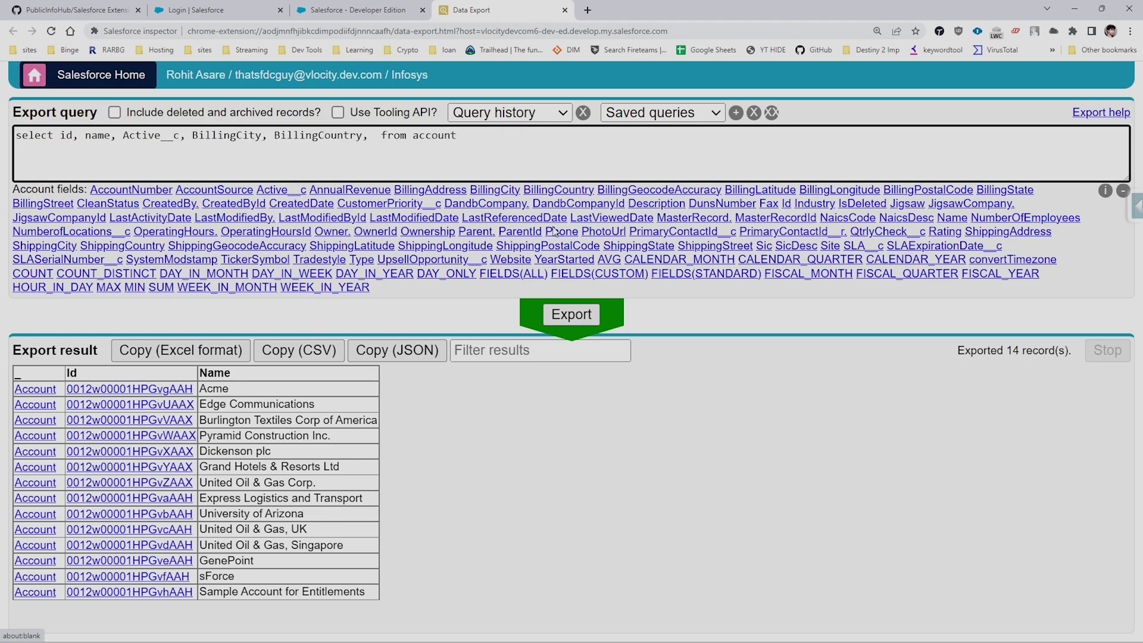
key("BackSpace")
key("BackSpace")
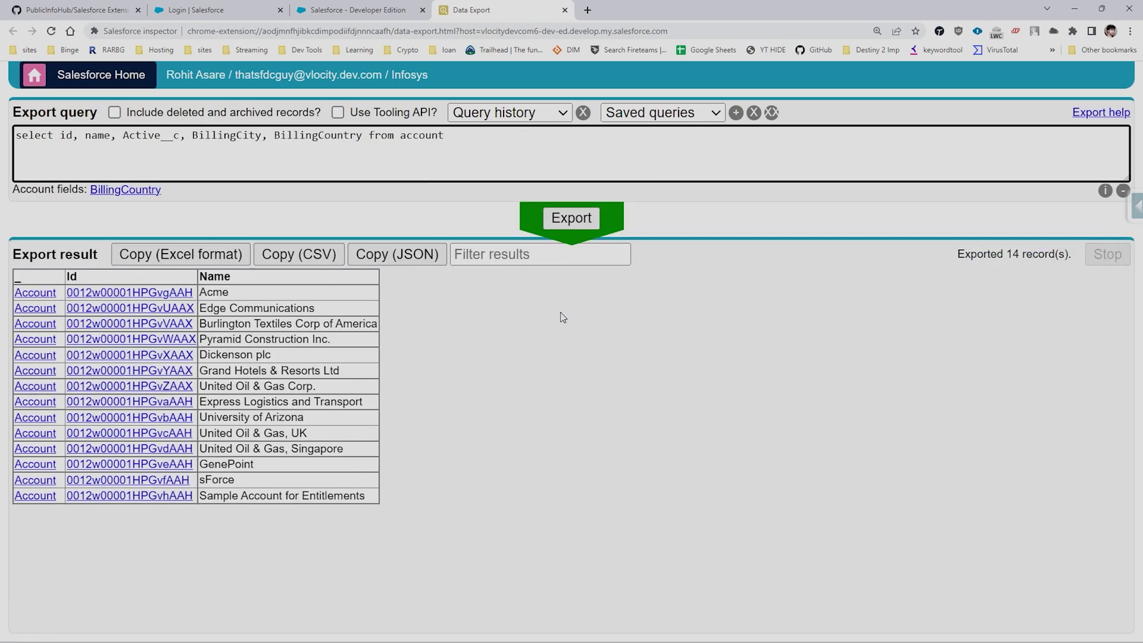
left_click(559, 221)
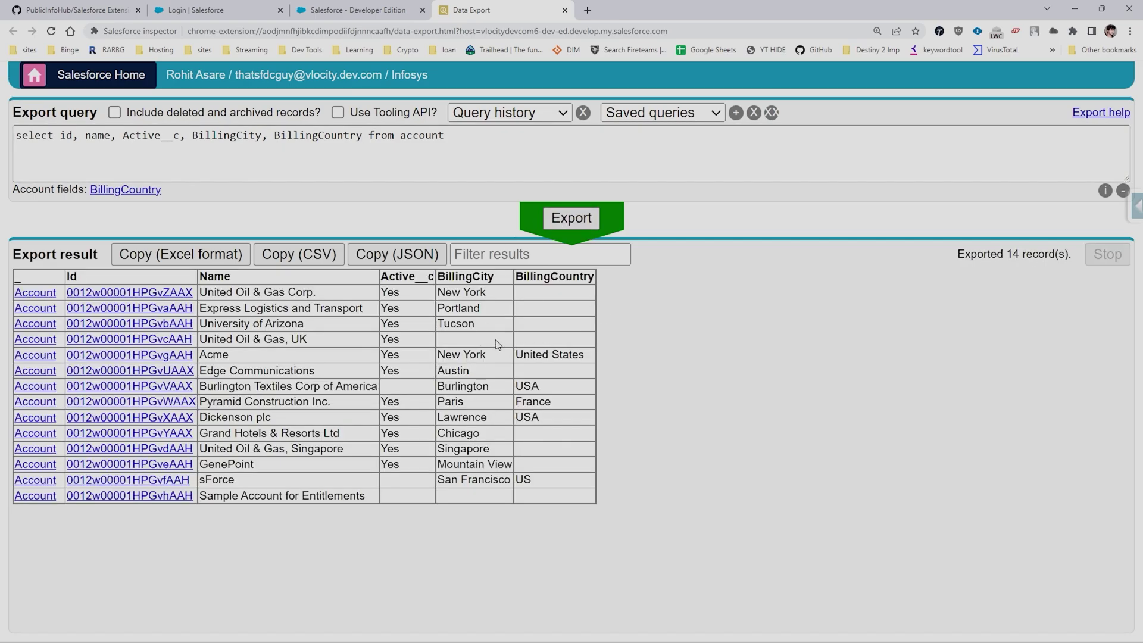
- Look over the other Salesforce Inspector tools on the Salesforce home page and return to the data export
left_click(357, 10)
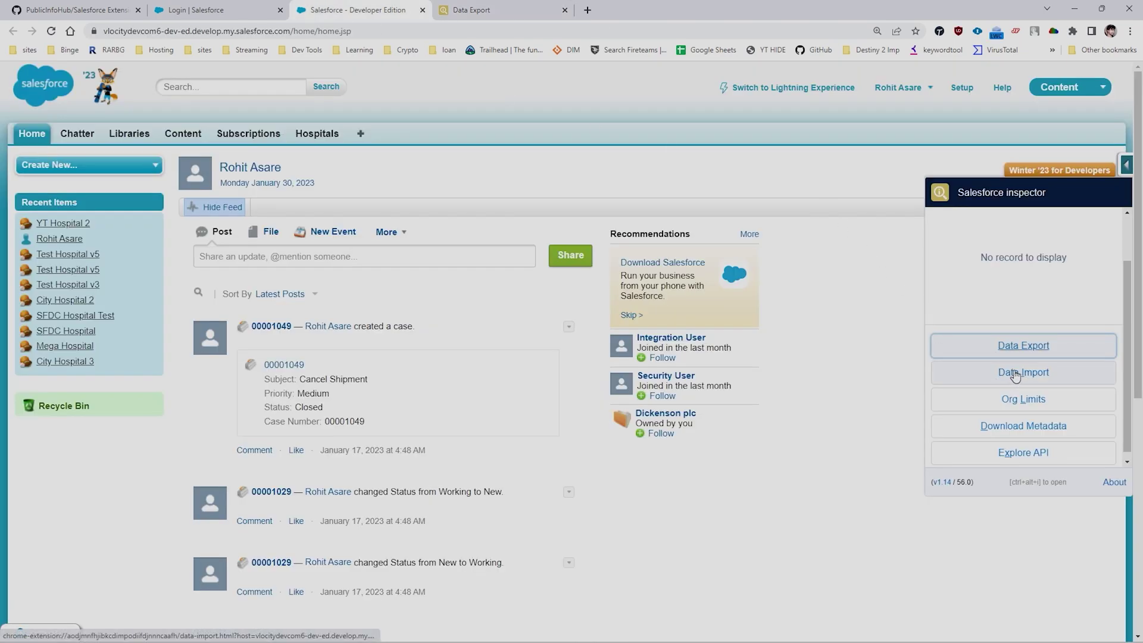
scroll(1015, 387, "down", 1)
scroll(959, 351, "up", 3)
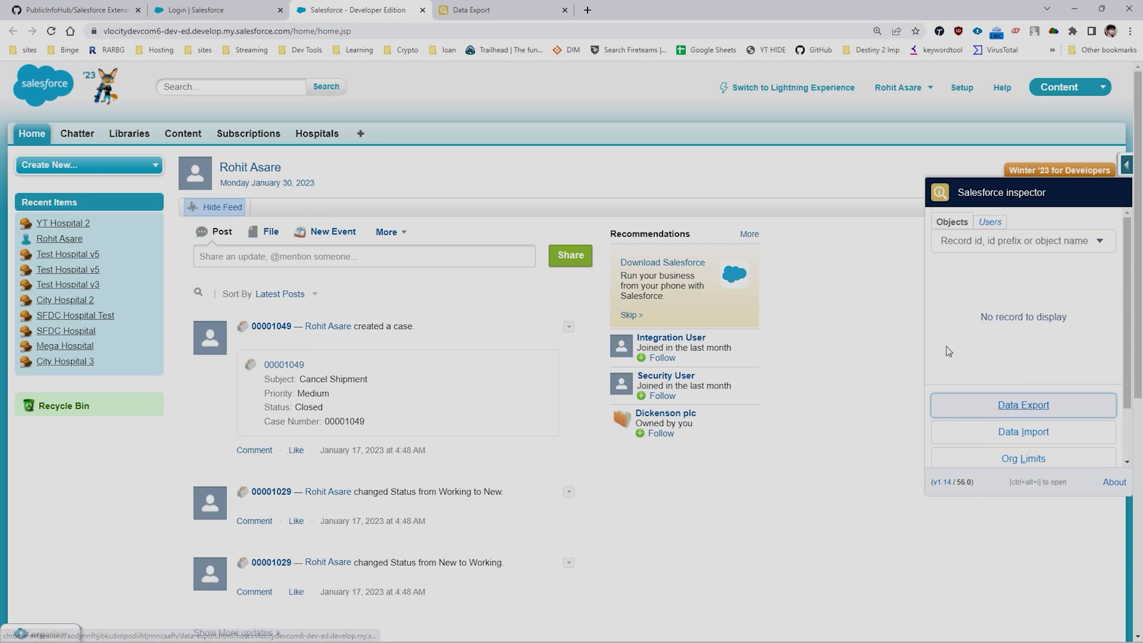
left_click(472, 9)
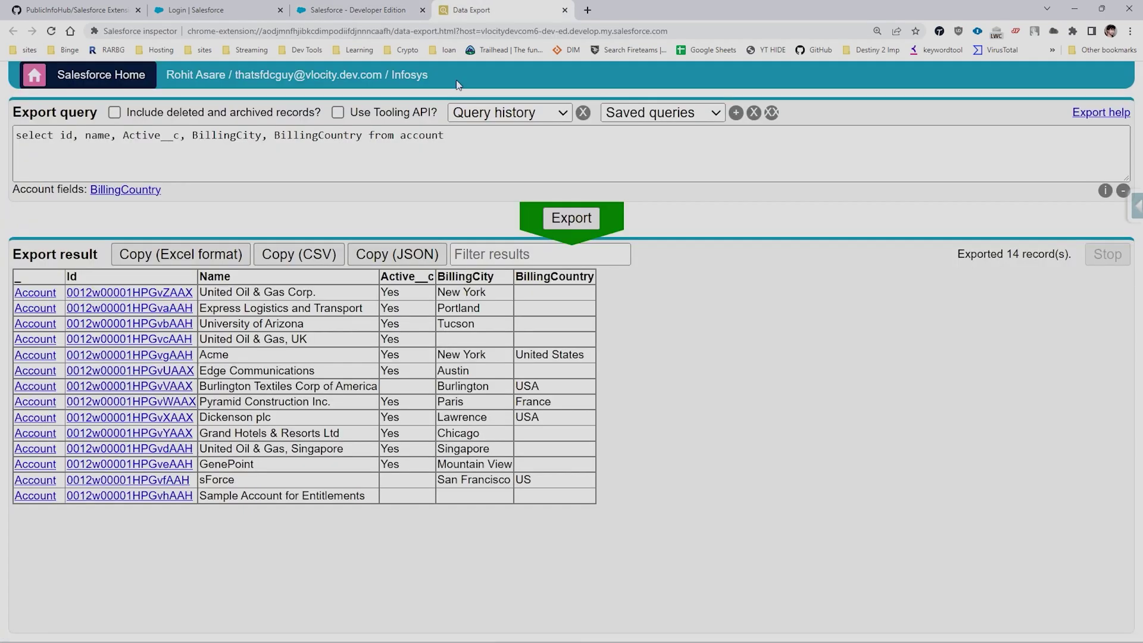
- Open the United Oil & Gas Corp. account record from the export results and review its account details
left_click(180, 293)
left_click(130, 320)
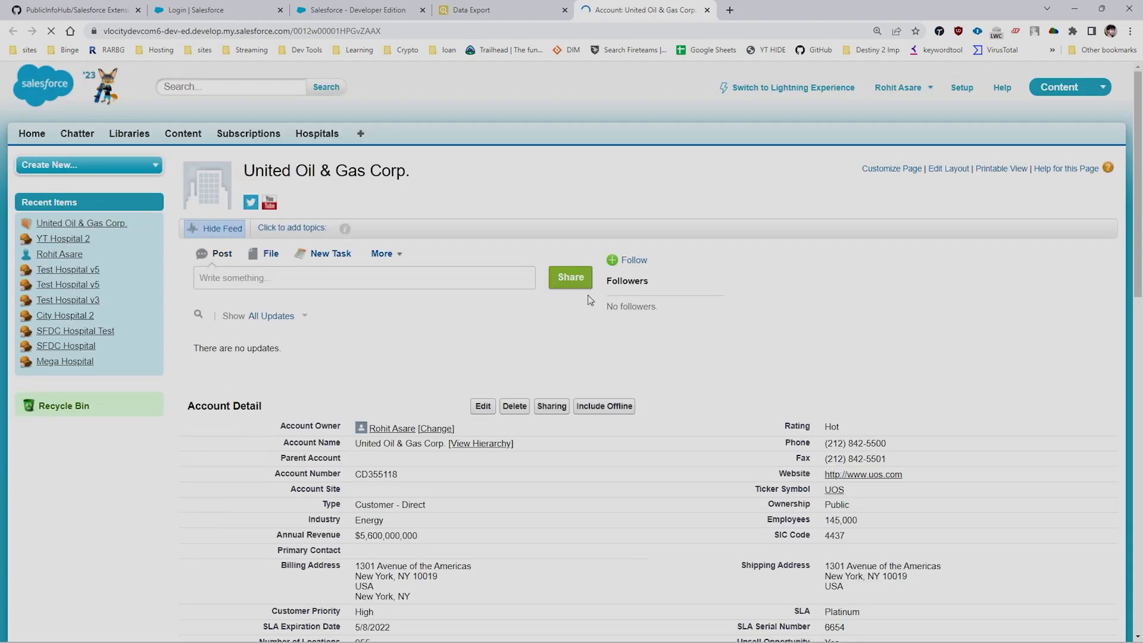
left_click(559, 179)
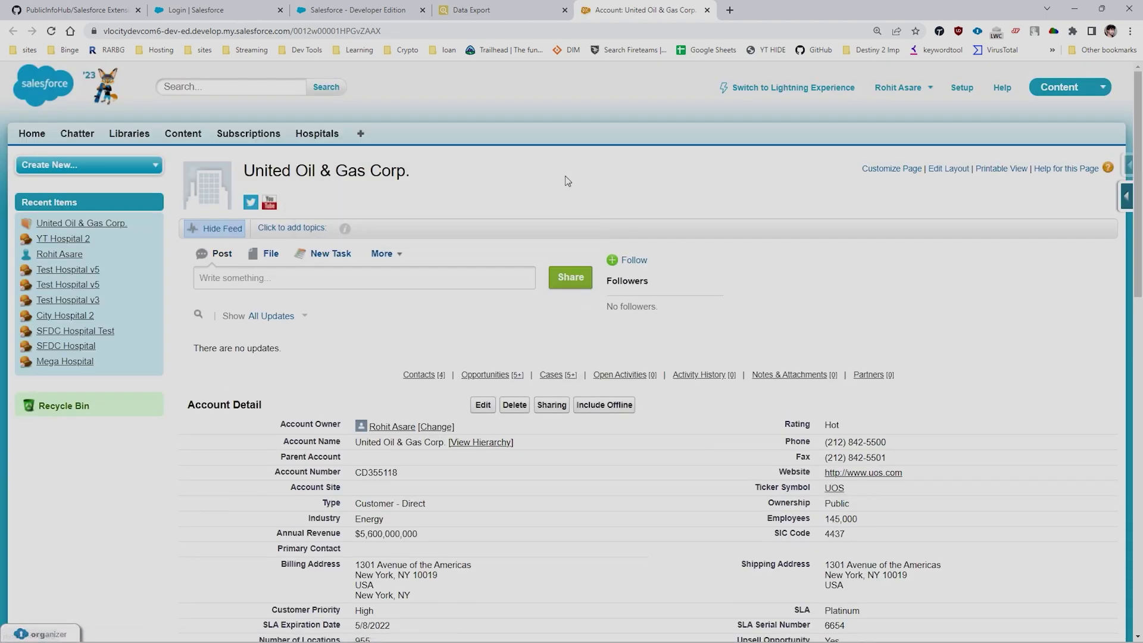
scroll(146, 256, "down", 4)
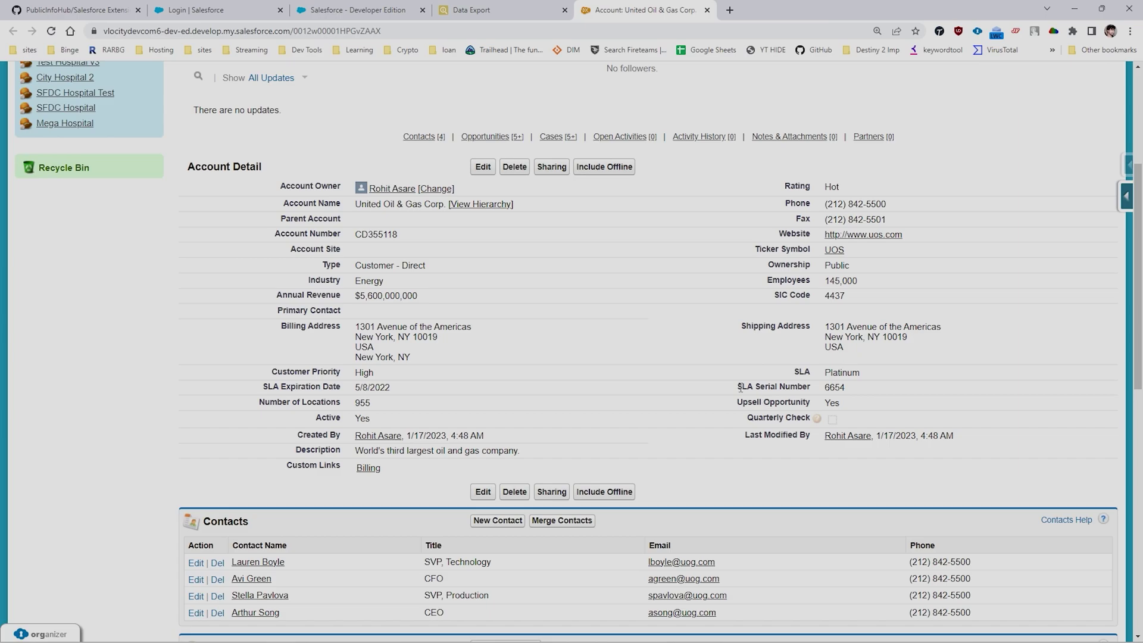
scroll(715, 391, "up", 1)
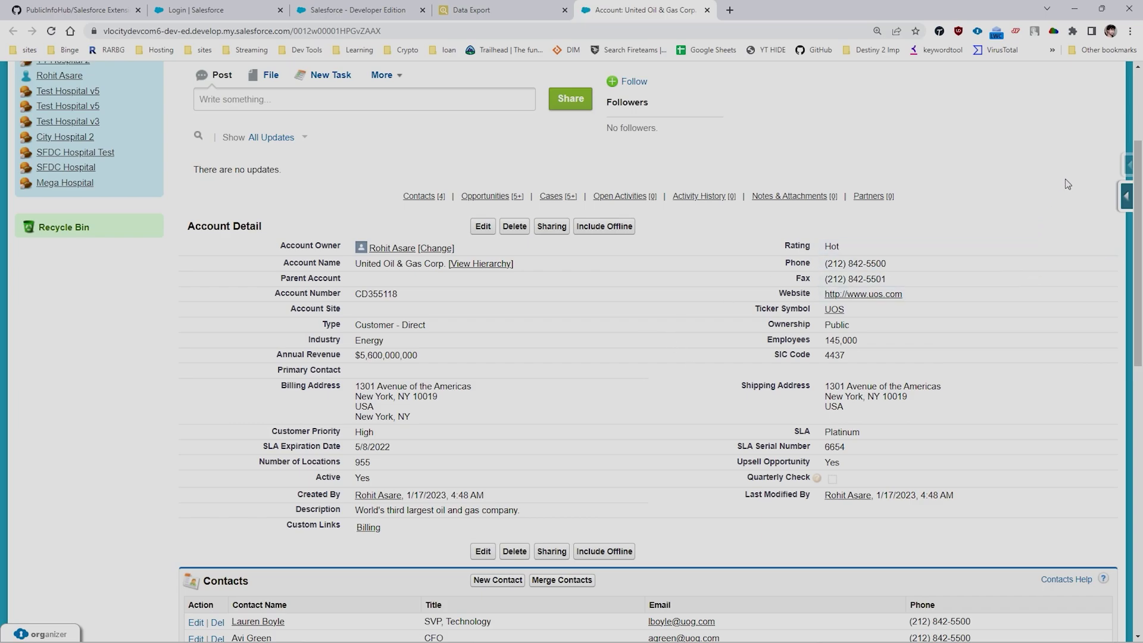
- Open all data of the United Oil & Gas Corp. account with Salesforce Inspector and look through its fields and values
left_click(1128, 166)
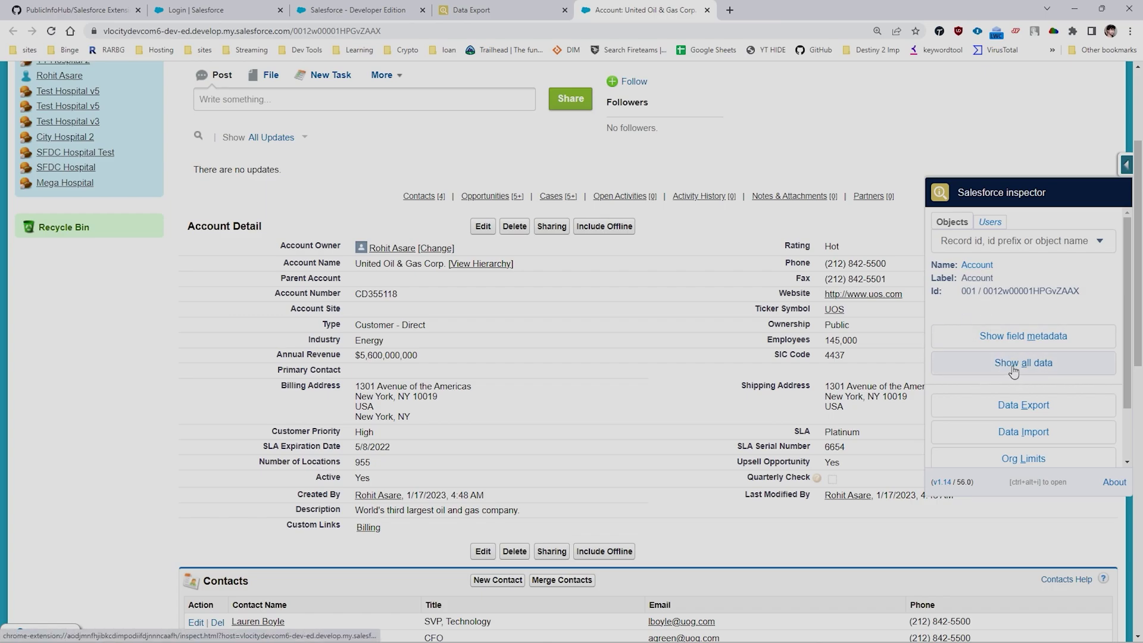
right_click(989, 370)
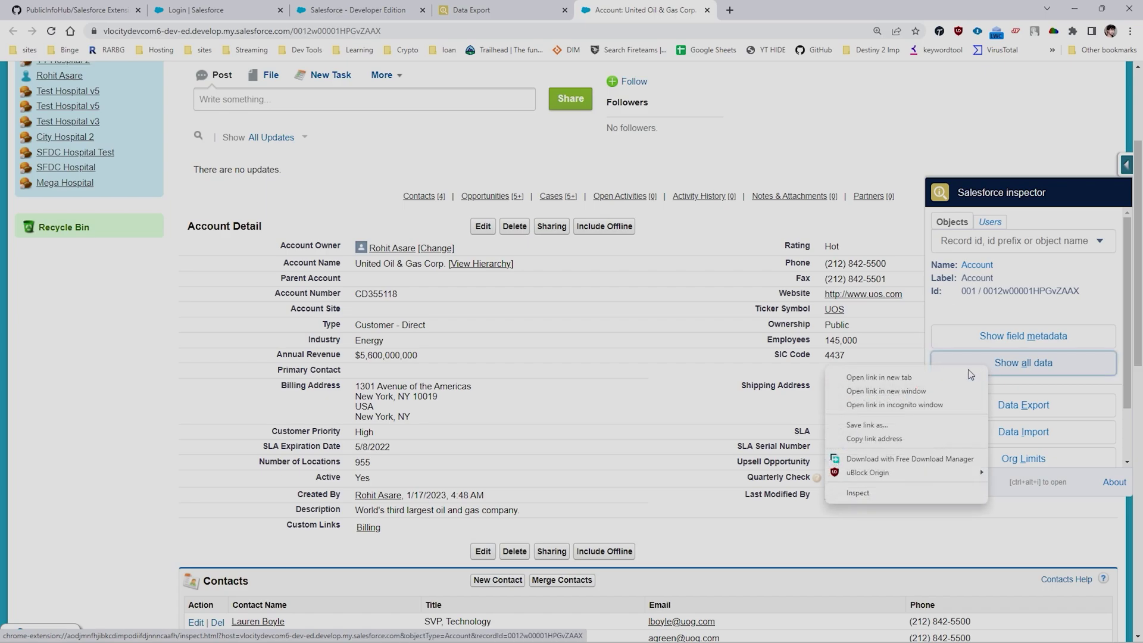
left_click(955, 377)
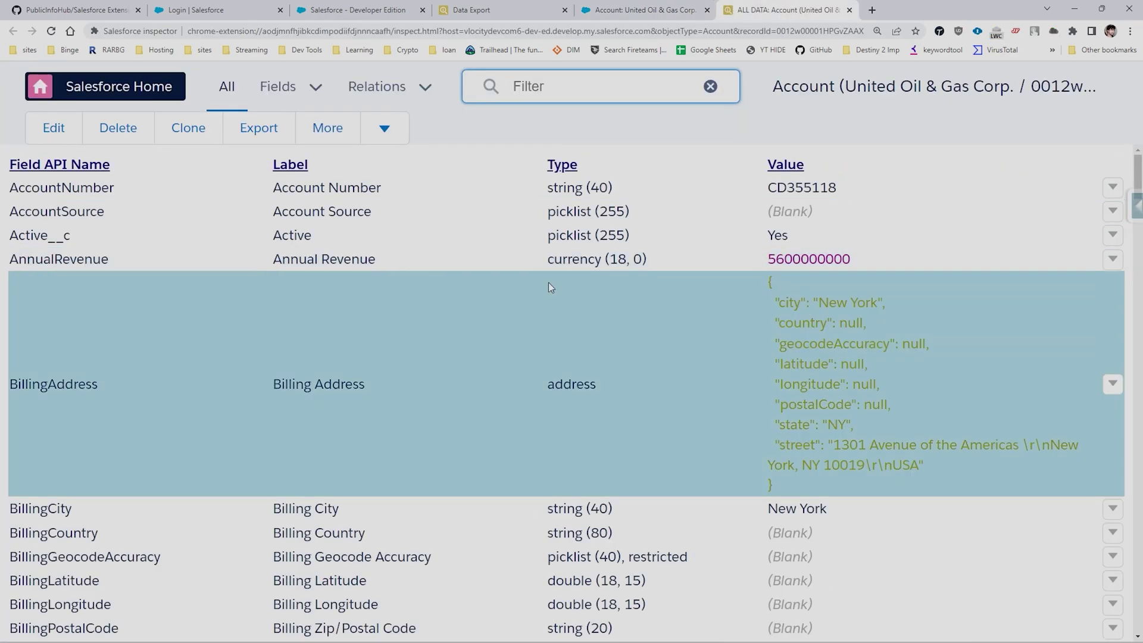
scroll(633, 274, "down", 7)
scroll(562, 296, "up", 4)
scroll(560, 292, "up", 5)
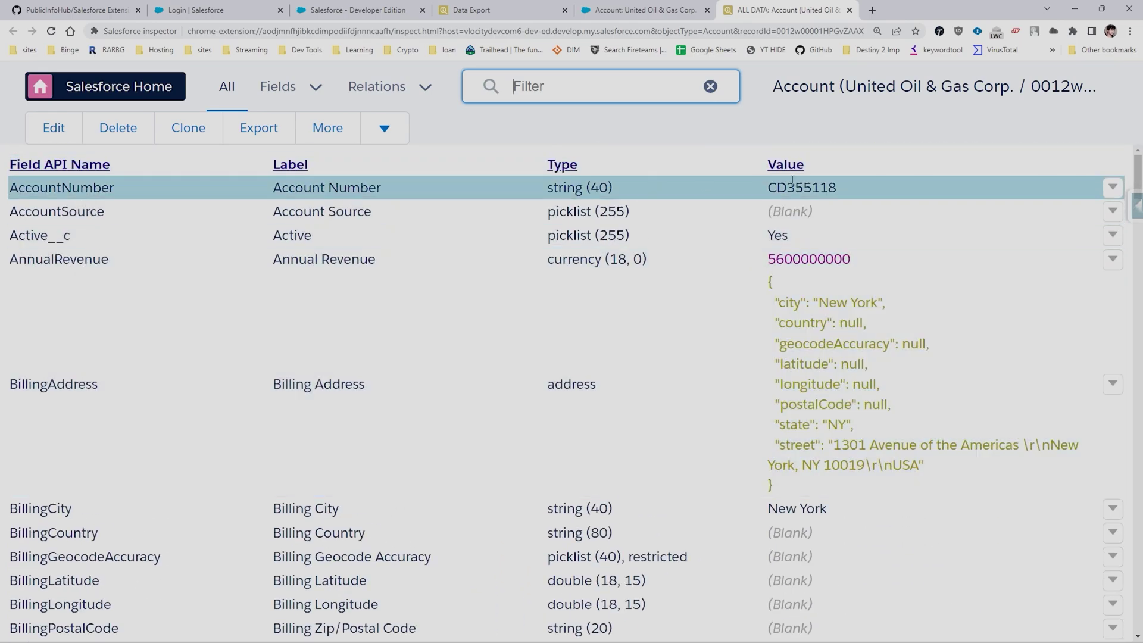
scroll(850, 421, "down", 3)
scroll(850, 421, "down", 2)
scroll(592, 119, "up", 1)
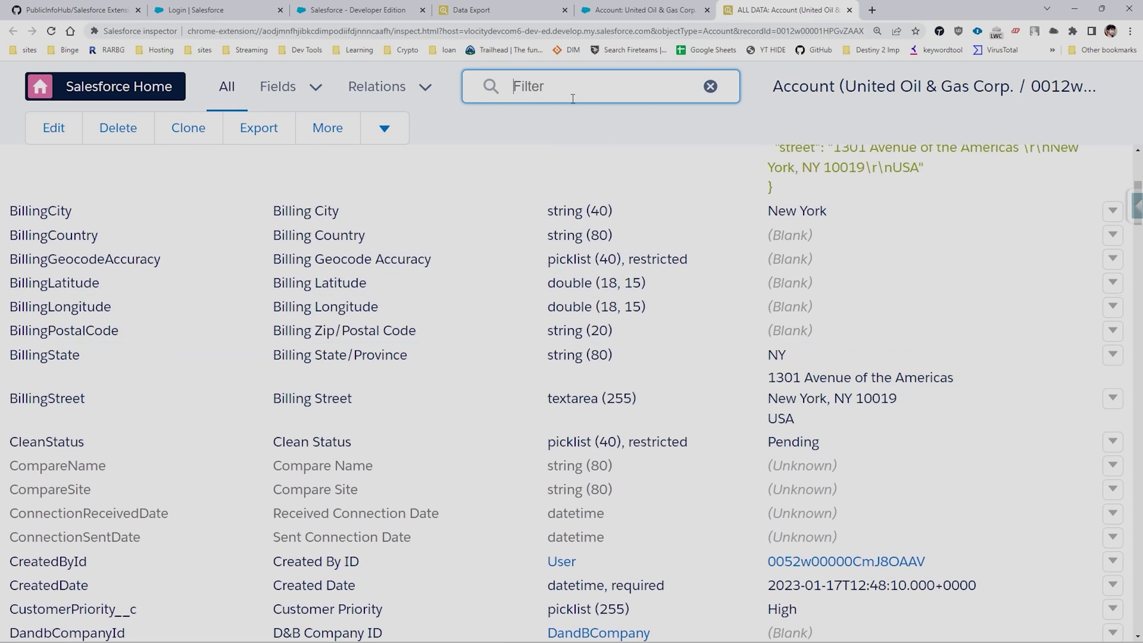
- Filter the account's fields by "city", set BillingCity to Mumbai and save the record
type("city")
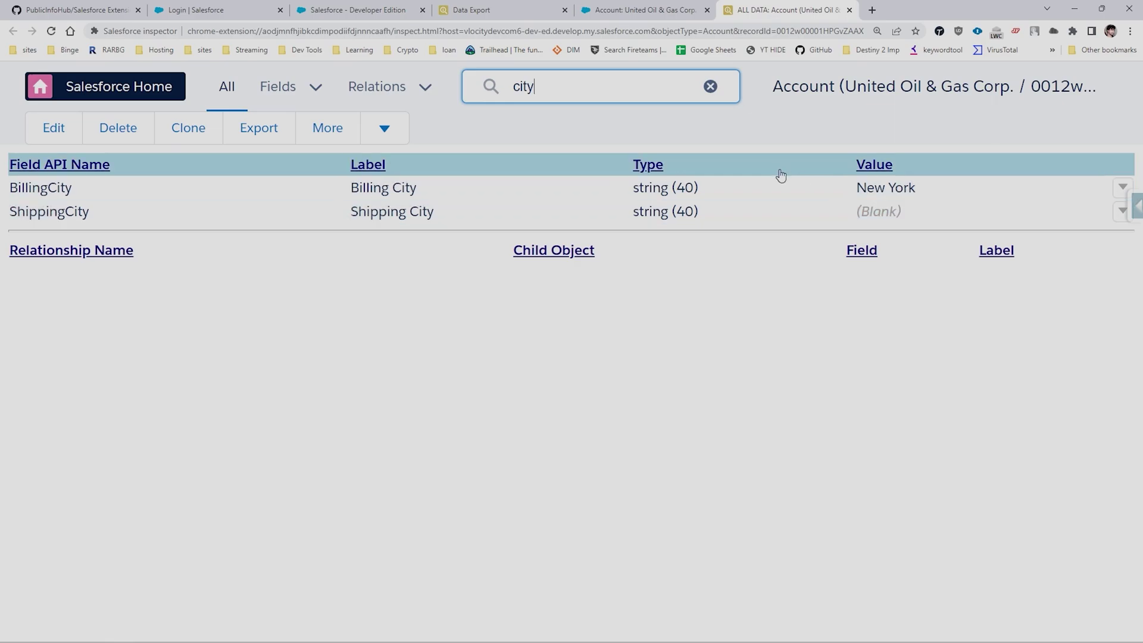
double_click(889, 188)
triple_click(695, 162)
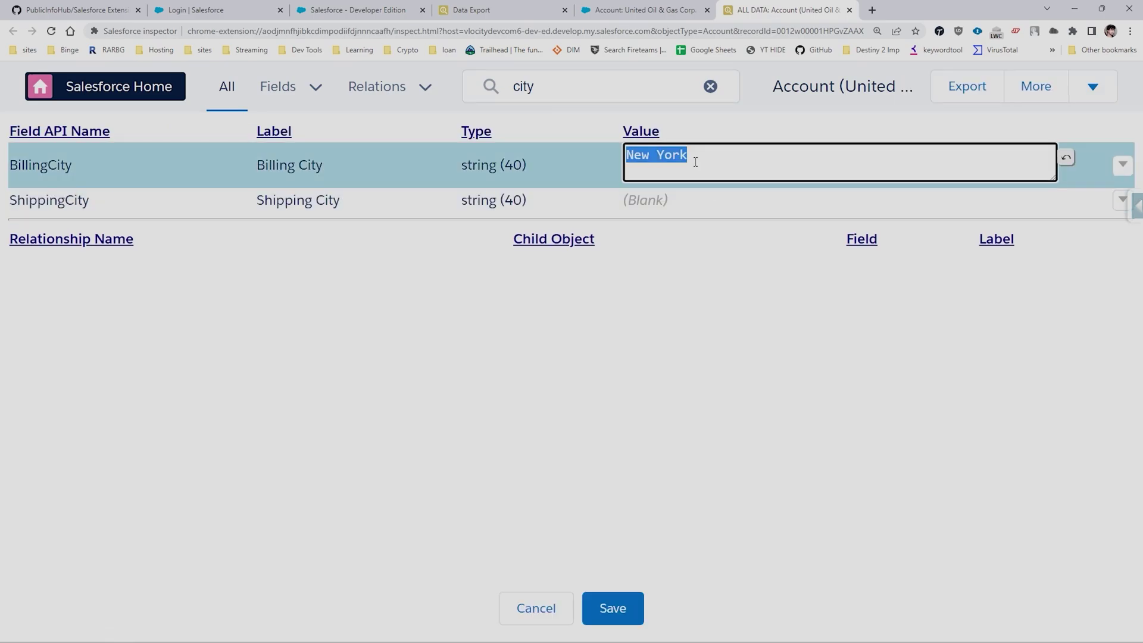
type("Mumbai")
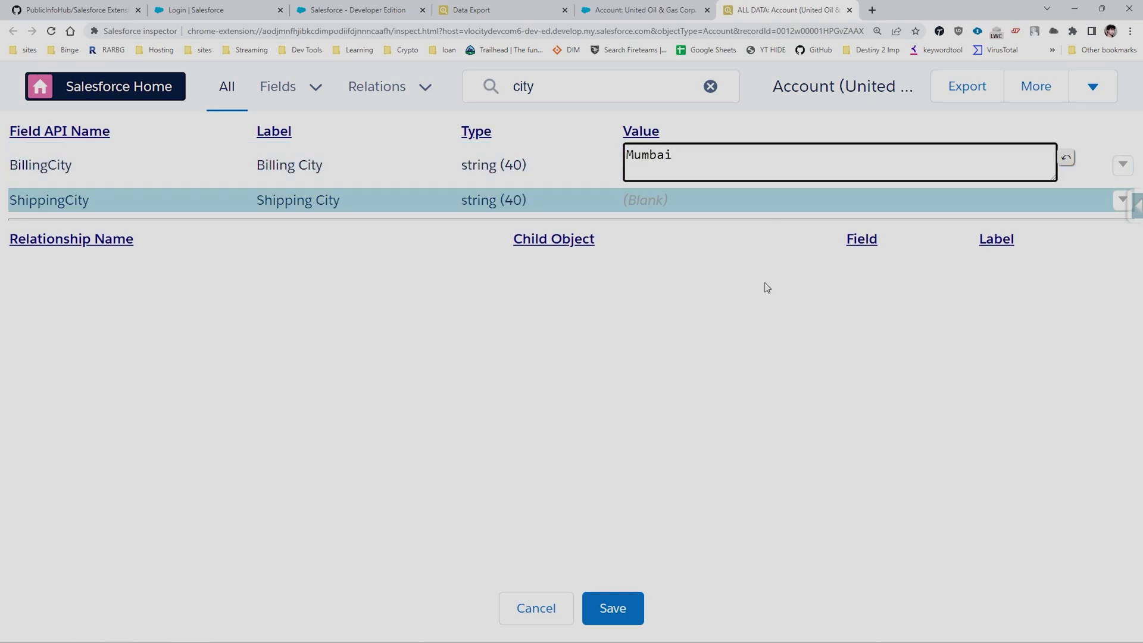
left_click(639, 610)
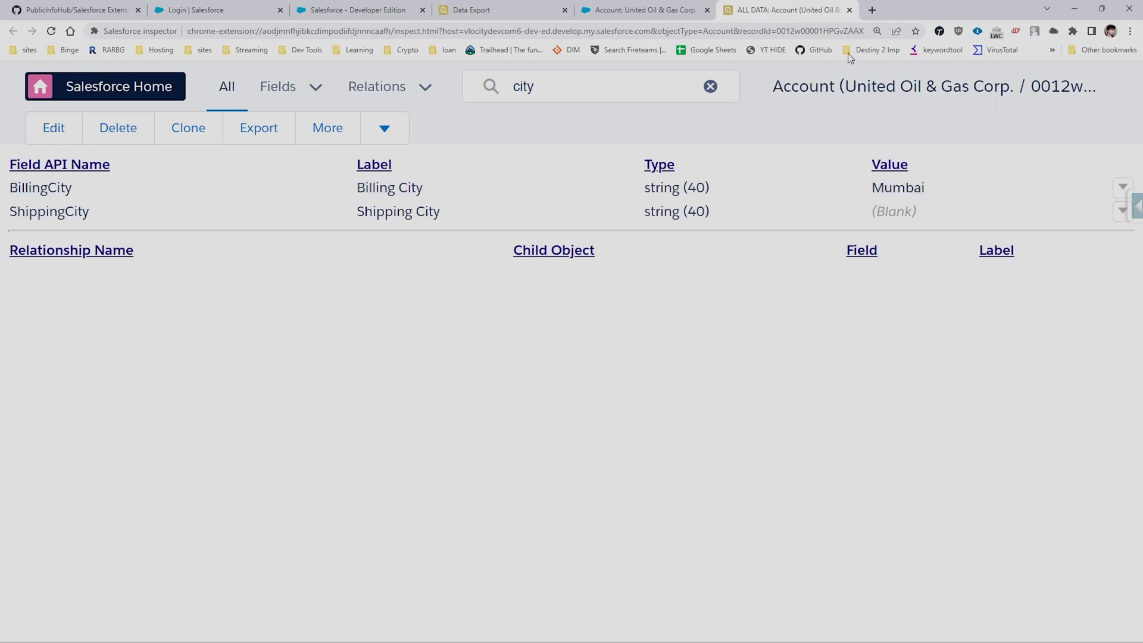
- Return to the account record, turn on field metadata and inspect the Type, Account Number, Account Owner and Active fields
left_click(850, 11)
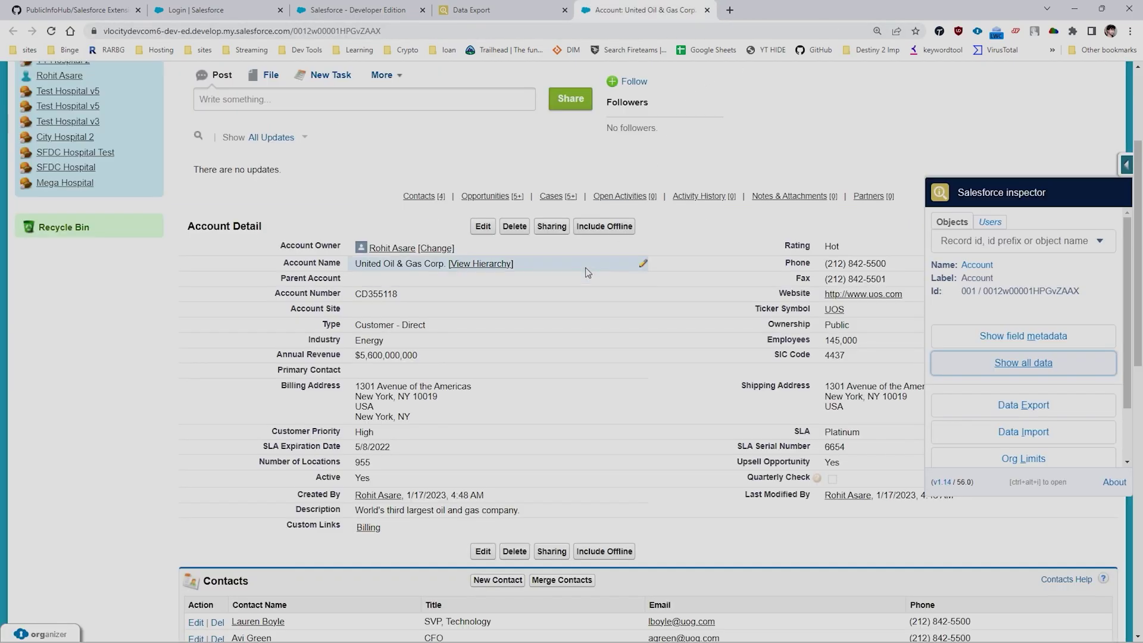
left_click(982, 345)
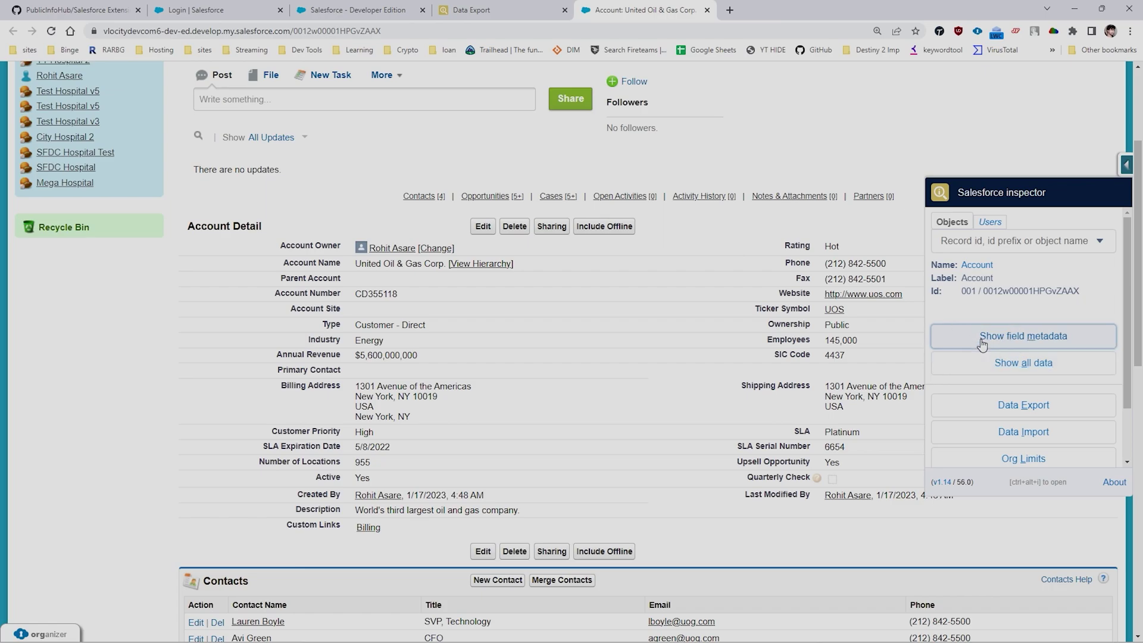
mouse_move(328, 325)
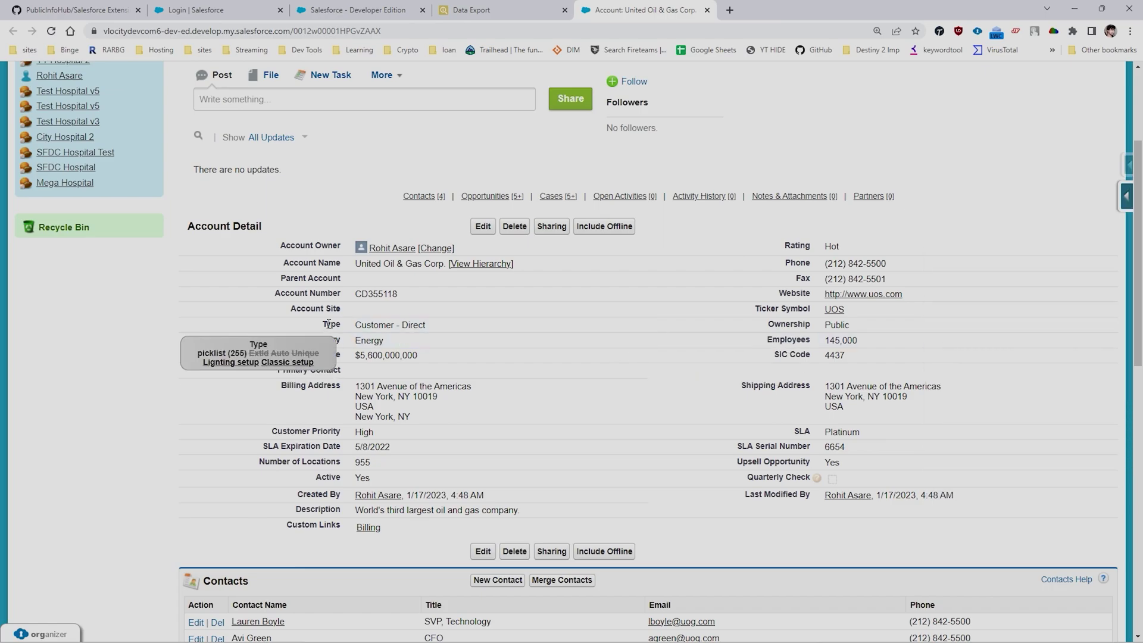
mouse_move(316, 297)
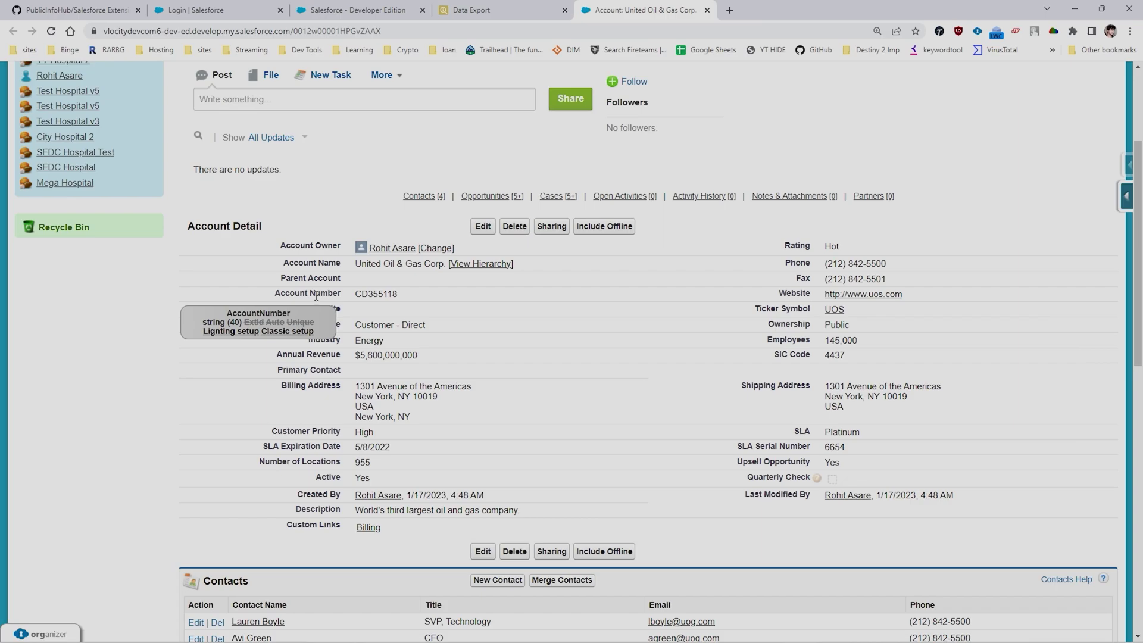
mouse_move(315, 245)
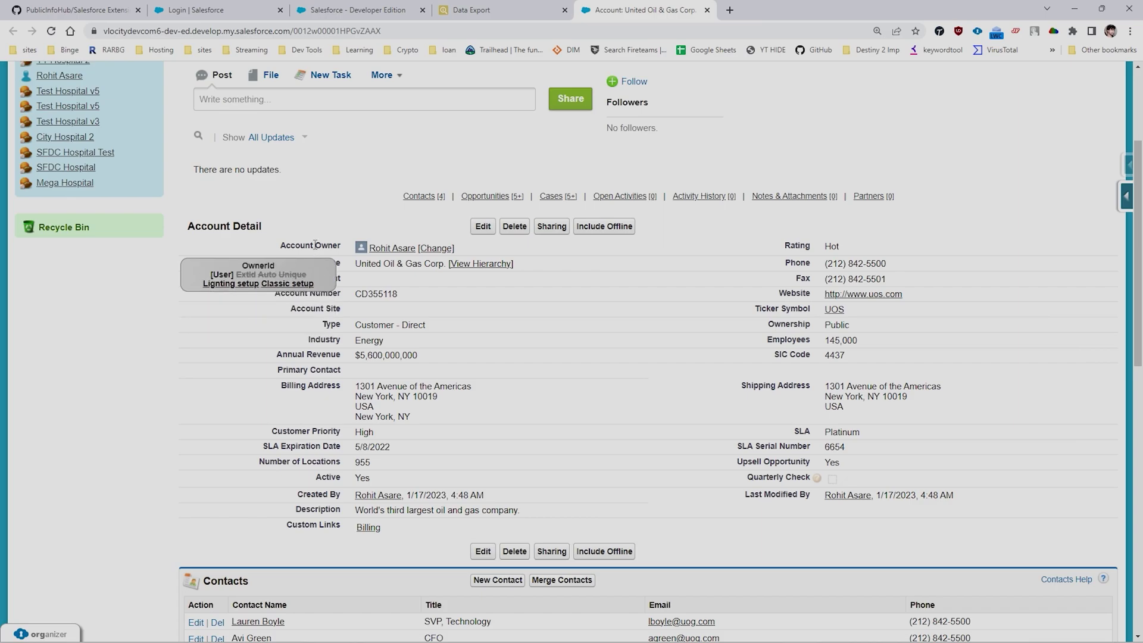
mouse_move(317, 491)
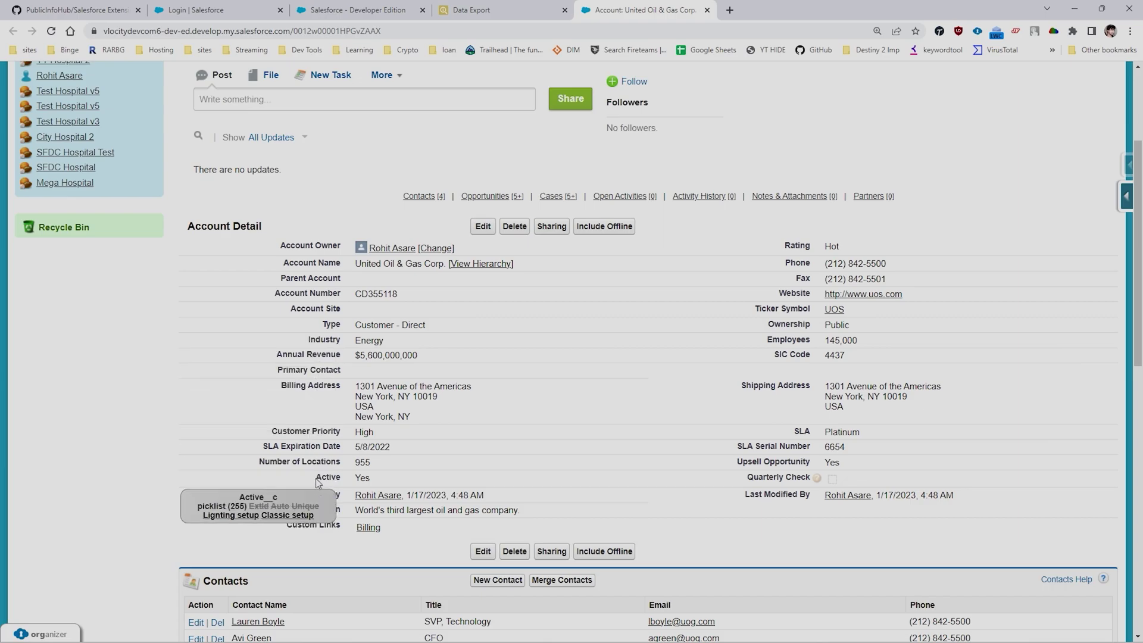
left_click(1127, 166)
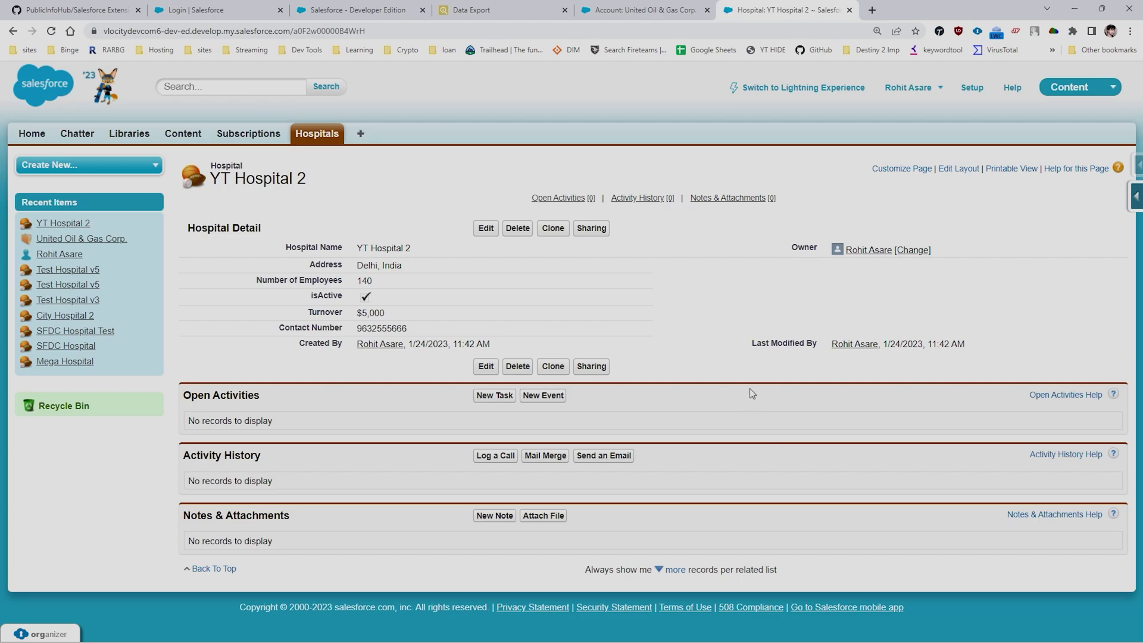
- Open Salesforce DevTools on the YT Hospital 2 record, glancing at the United Oil & Gas Corp. account page before returning
left_click(939, 31)
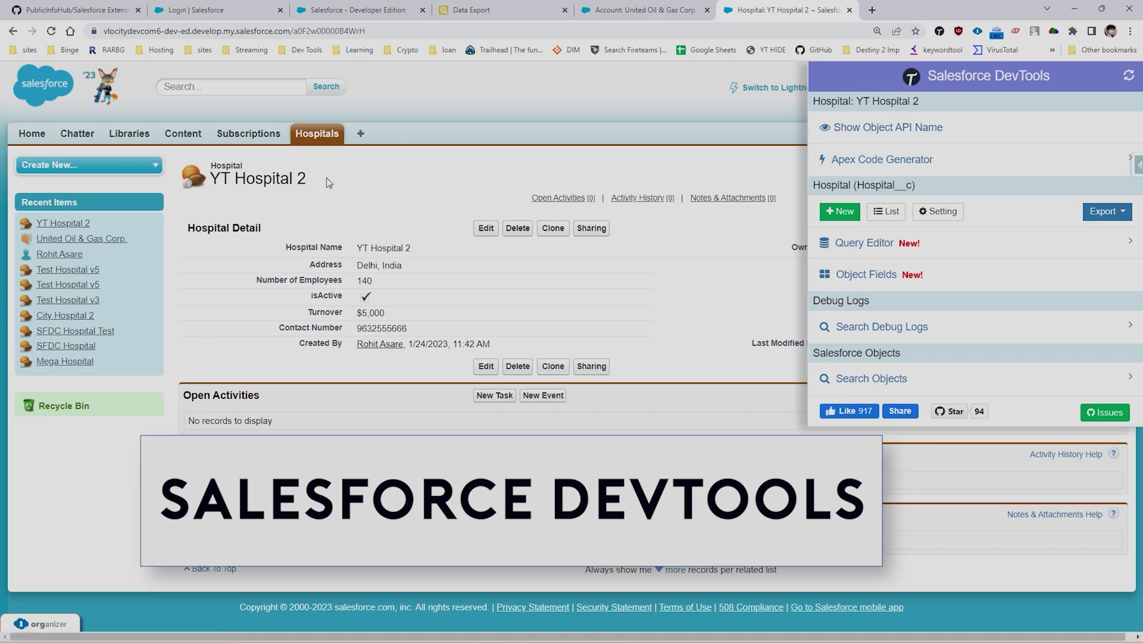
left_click(610, 6)
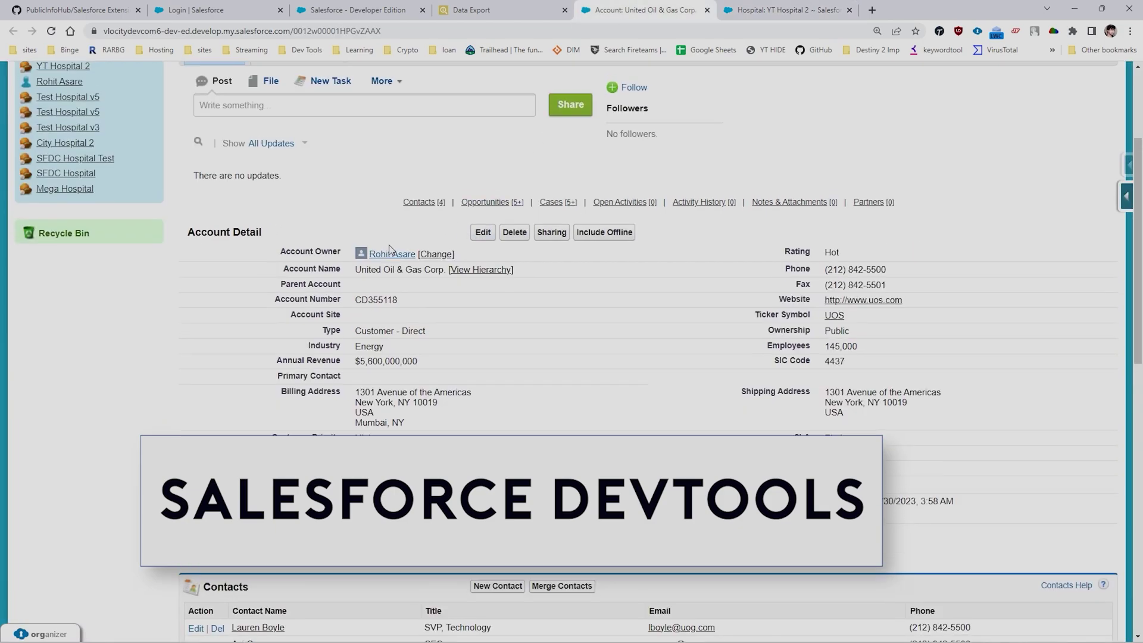
scroll(440, 219, "up", 3)
left_click(762, 6)
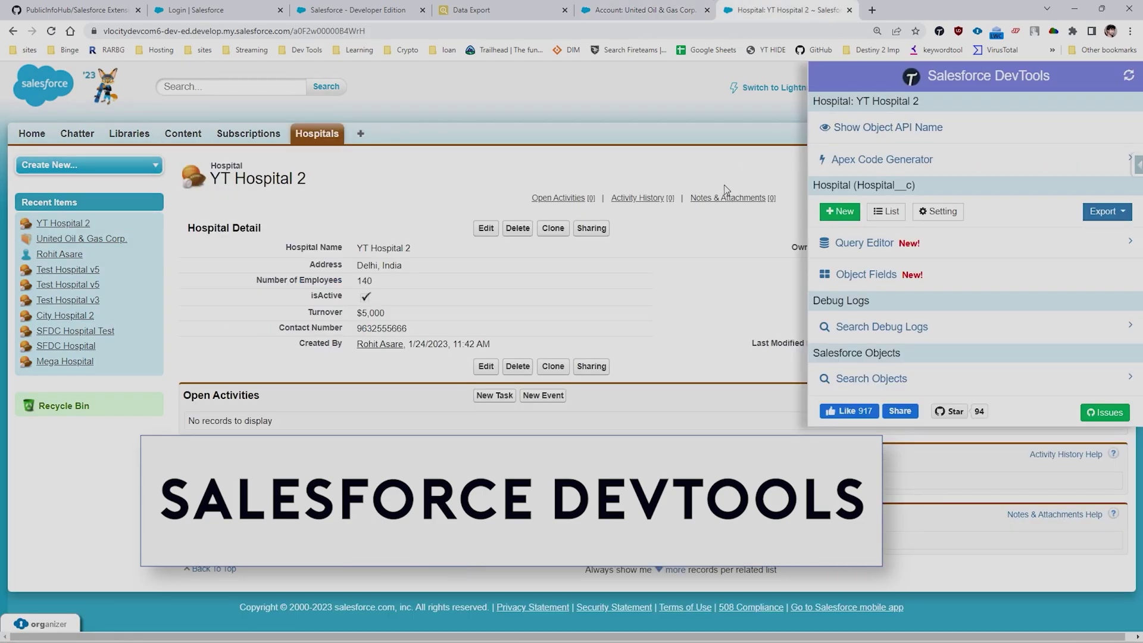
- Show the object API names on the YT Hospital 2 record and examine the API name under each field label
left_click(856, 126)
left_click(331, 278)
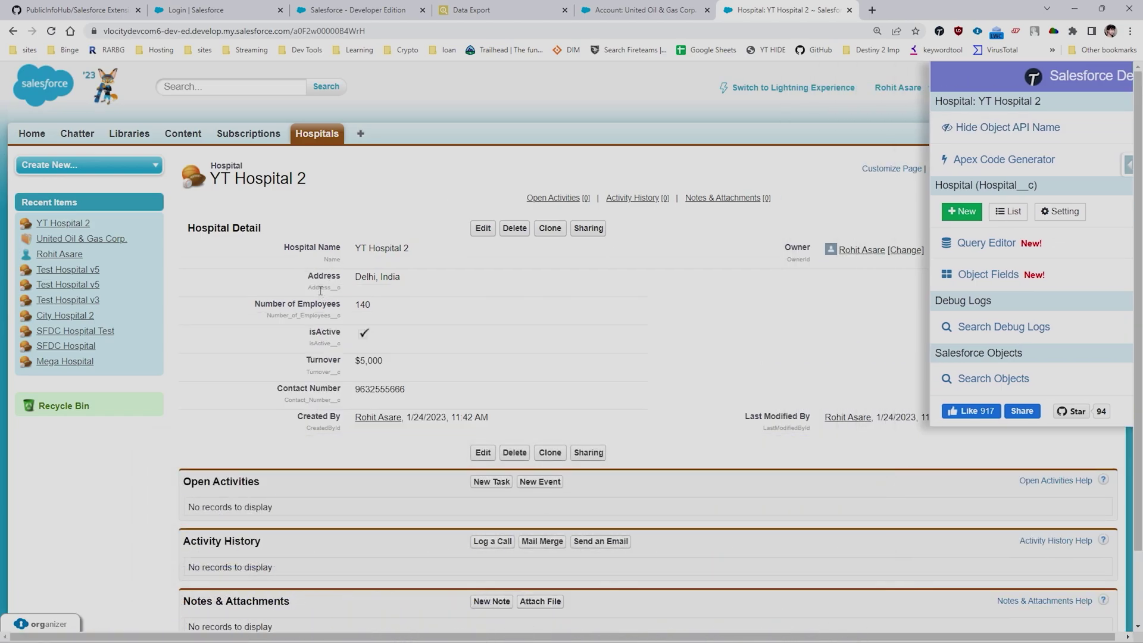
key("ctrl+plus")
key("ctrl+plus")
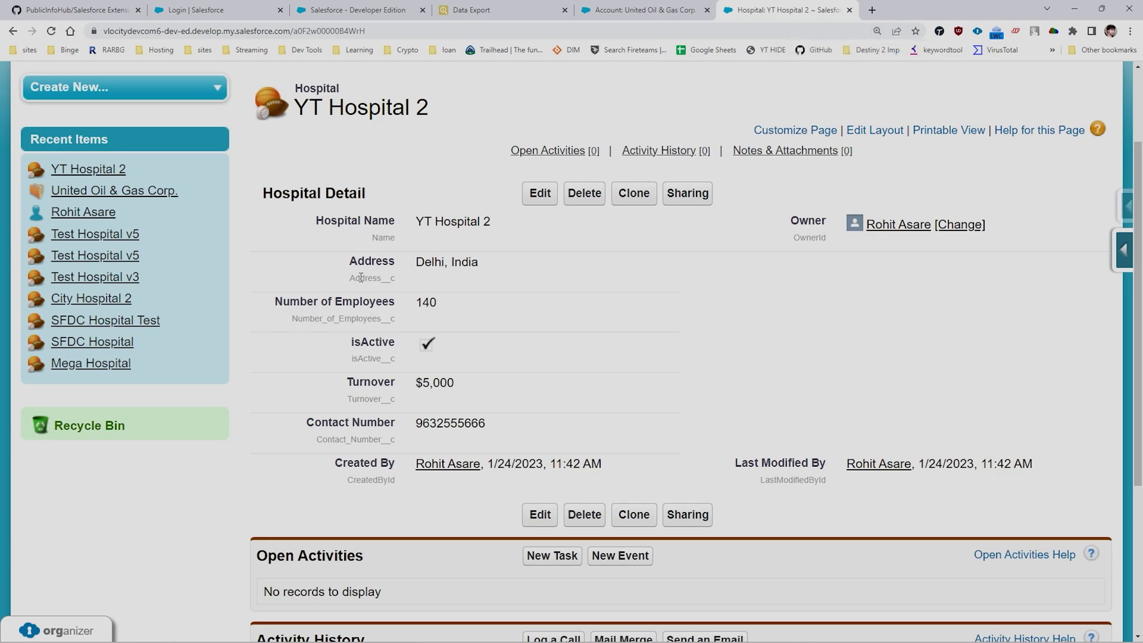
double_click(345, 319)
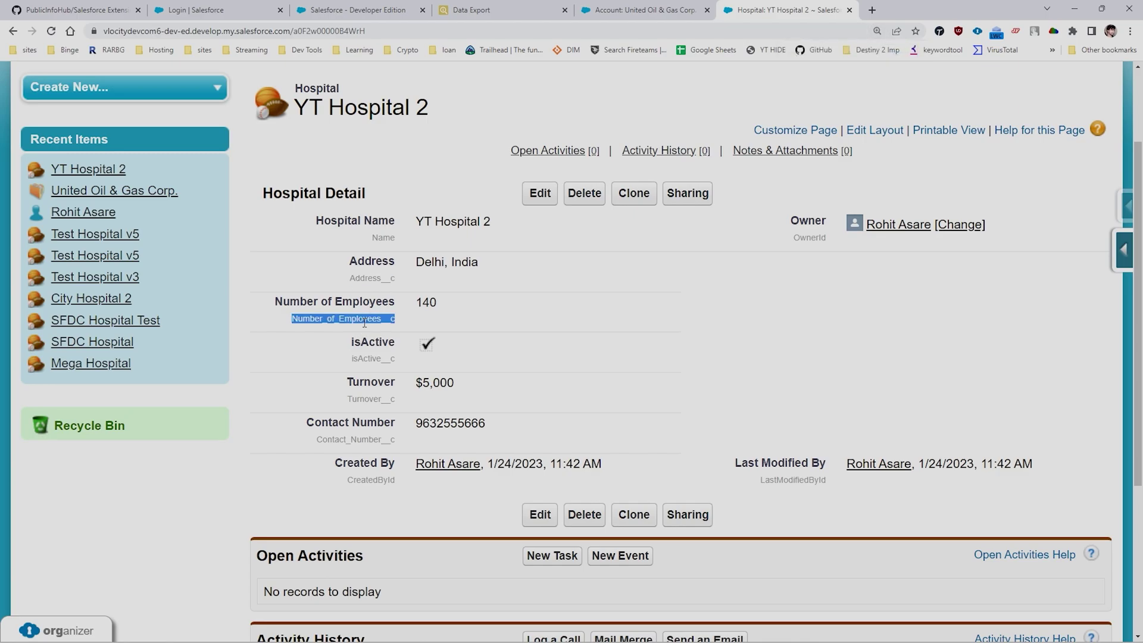
double_click(369, 357)
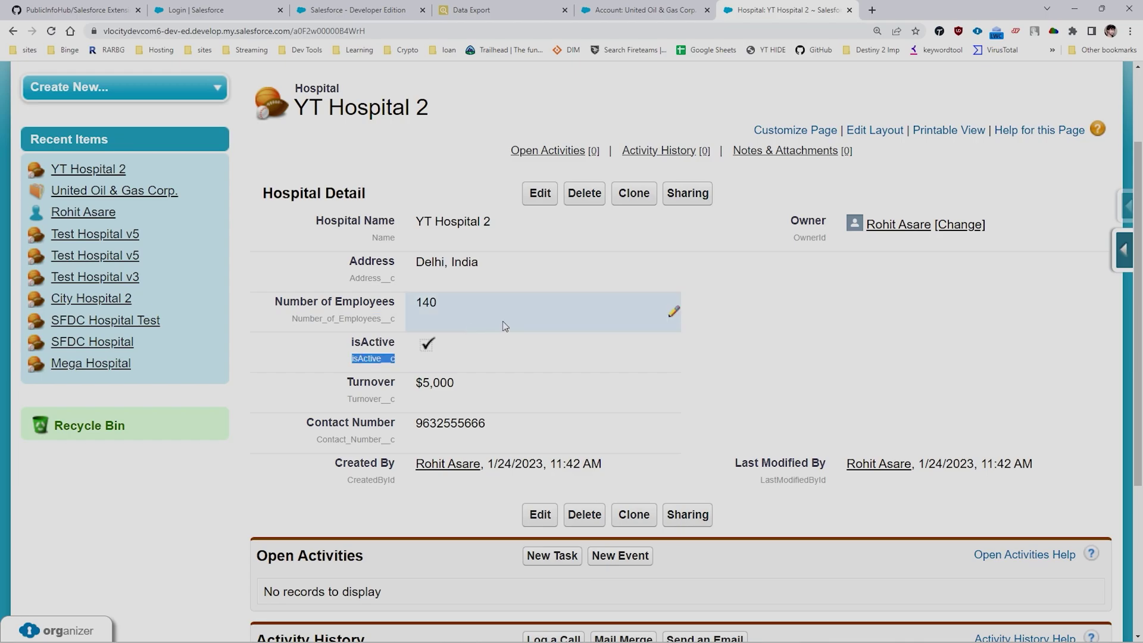
key("ctrl+minus")
scroll(659, 277, "up", 2)
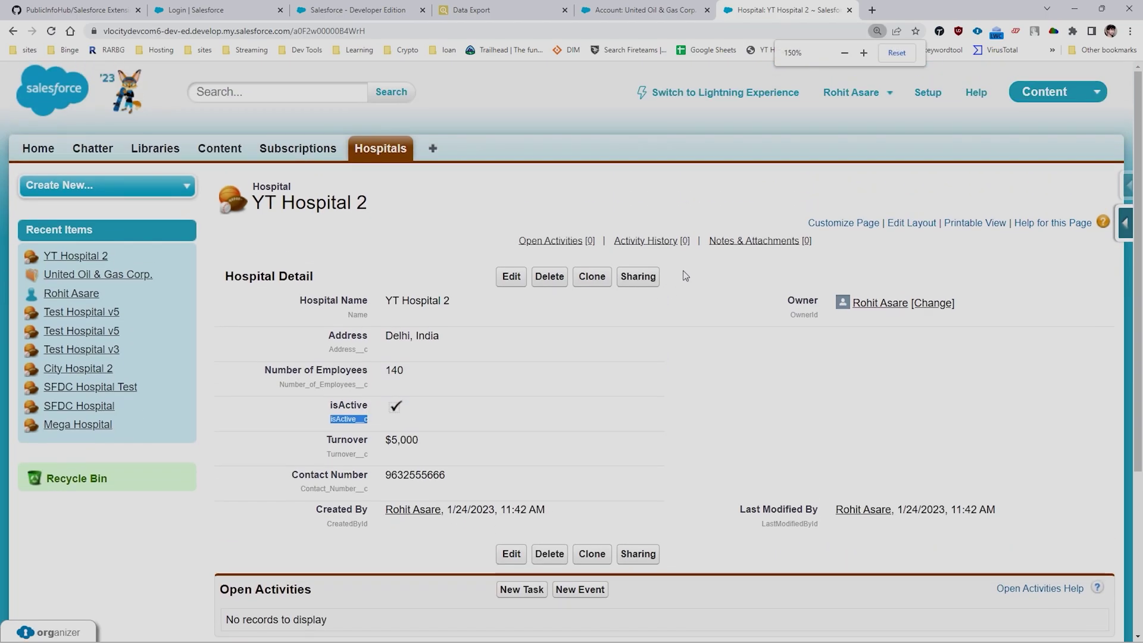
- Generate the Apex insert code for the YT Hospital 2 record in DevTools, review it and return to the tool list
left_click(941, 33)
left_click(834, 173)
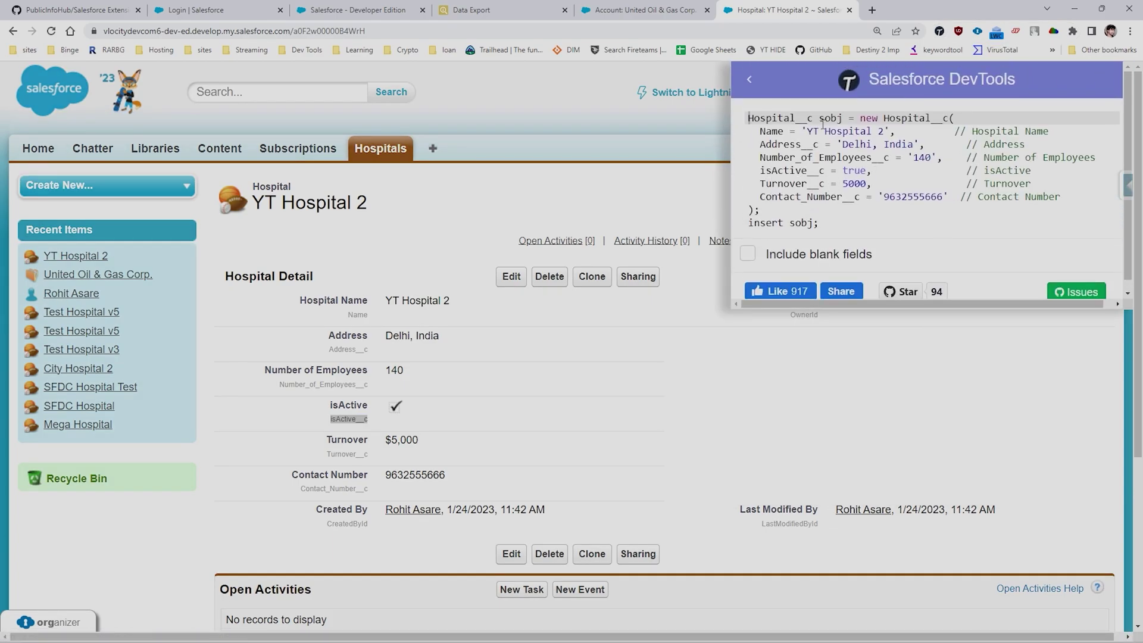
left_click(750, 80)
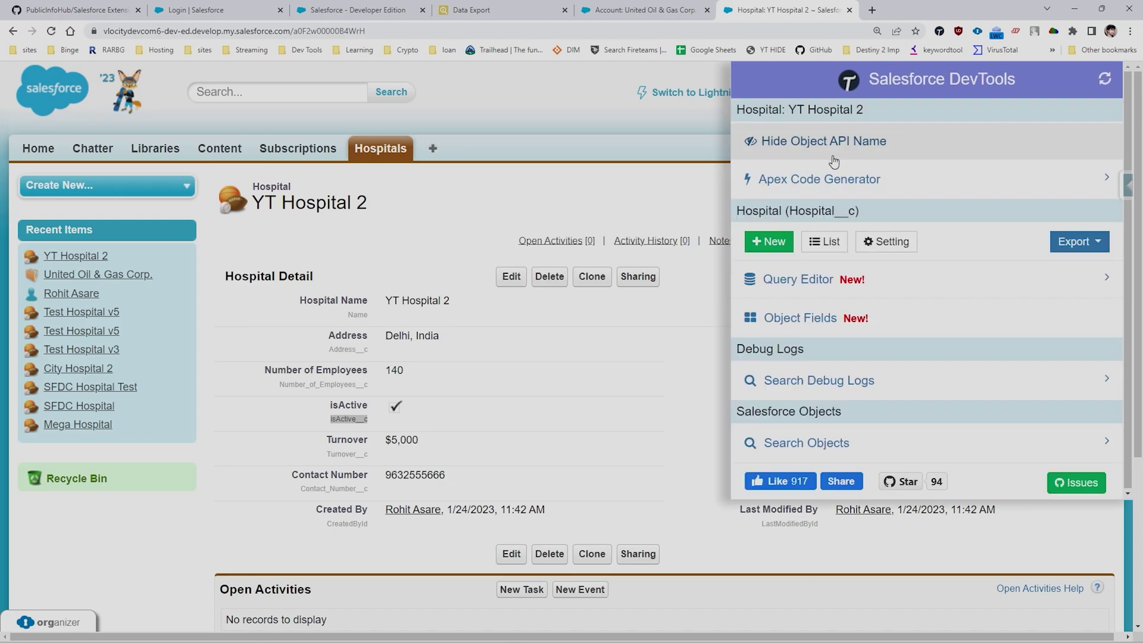
left_click(801, 181)
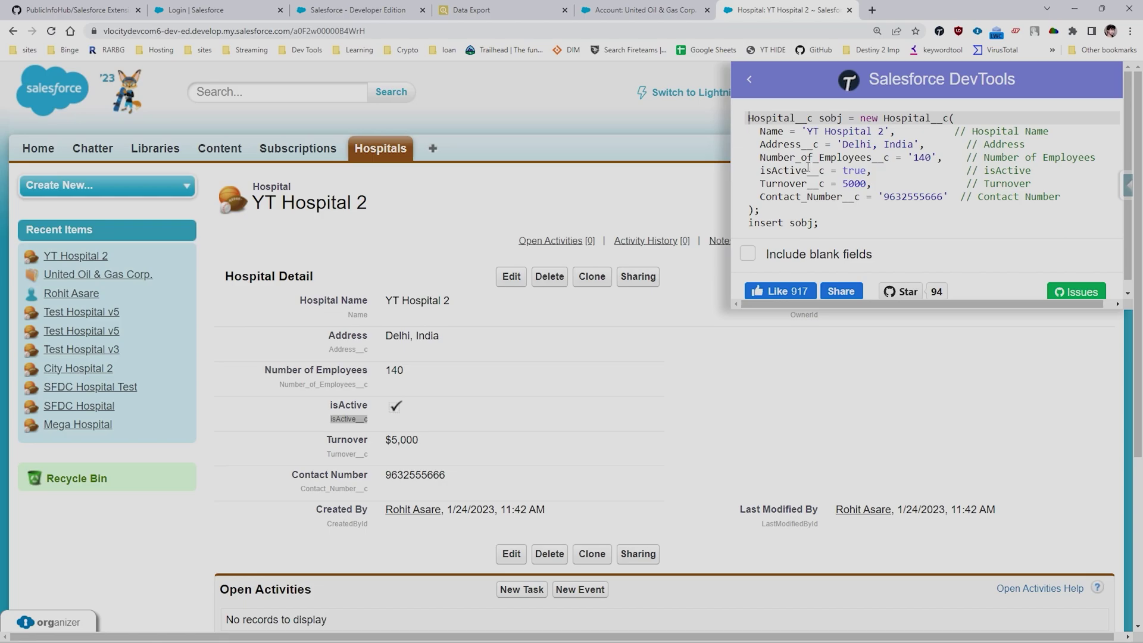
left_click(750, 80)
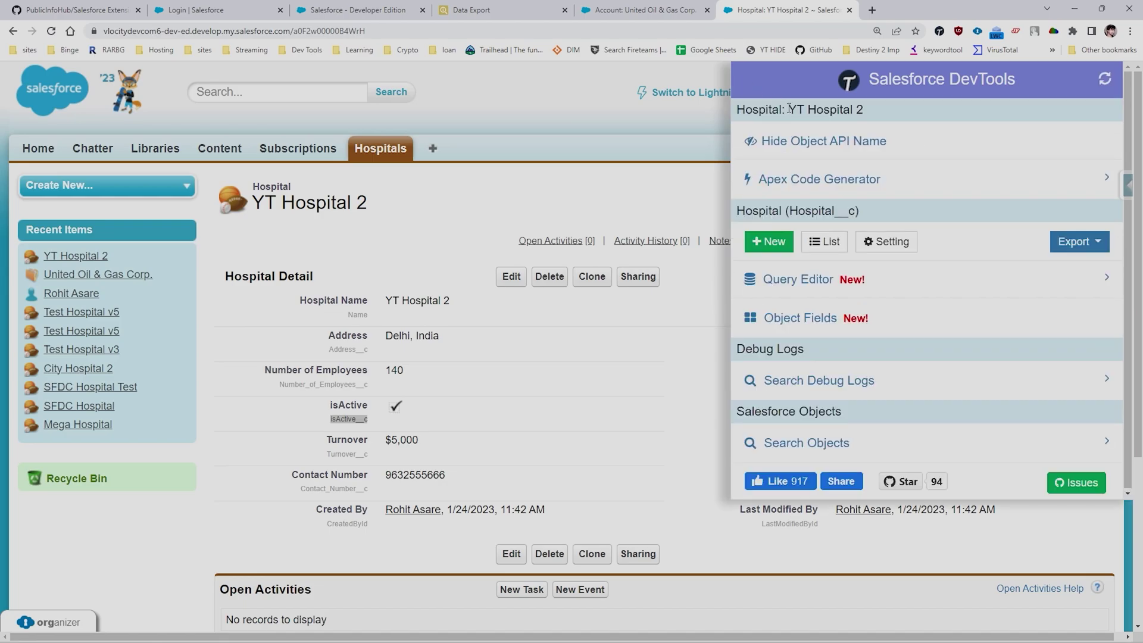
- Review the YT Hospital 2 query in the DevTools Query Editor and compare it with the Salesforce Inspector account export
left_click(812, 280)
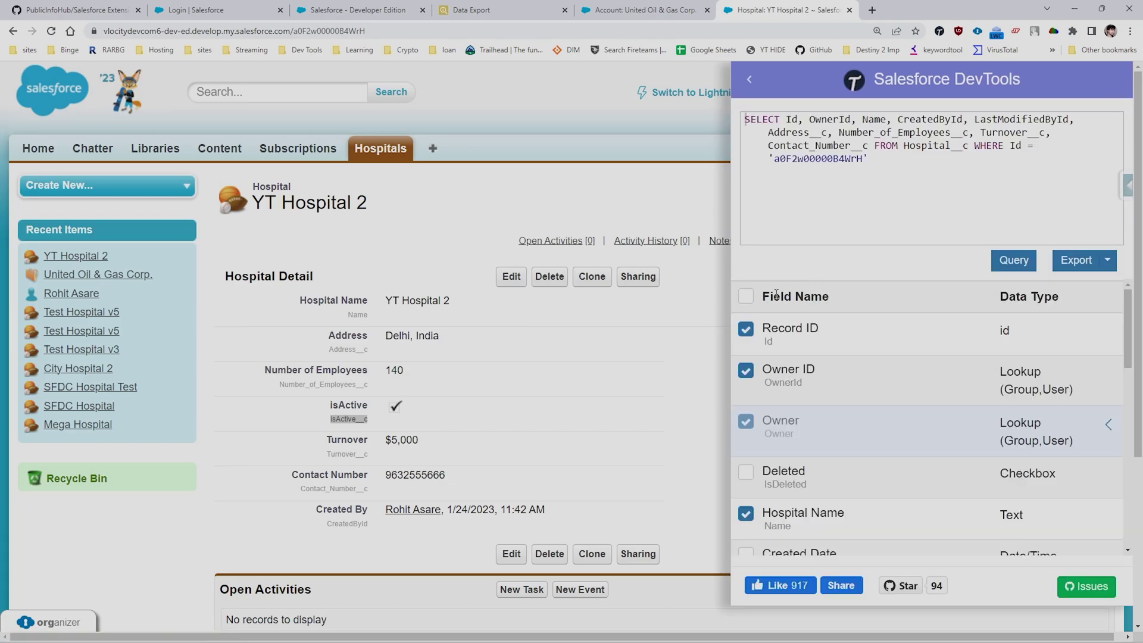
key("ctrl+a")
left_click(846, 179)
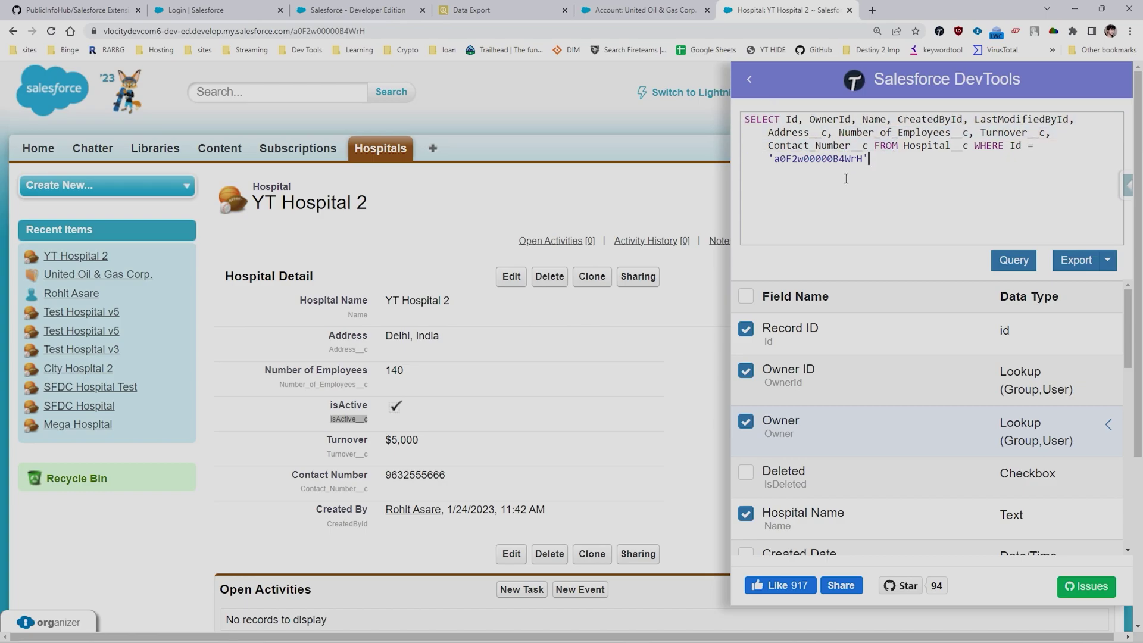
left_click(750, 83)
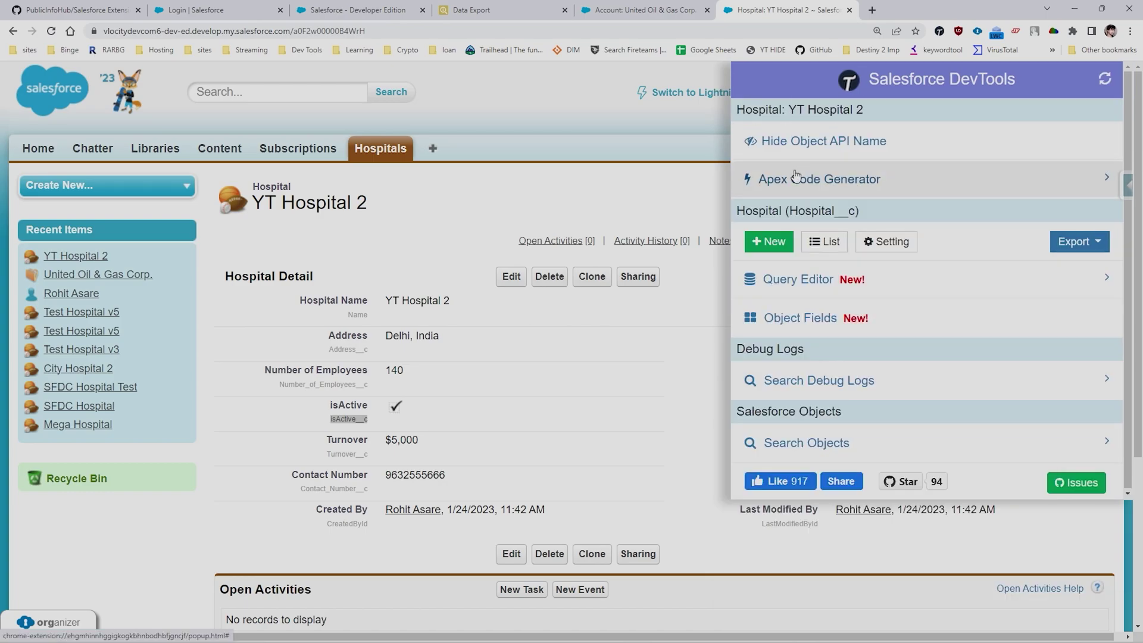
left_click(471, 10)
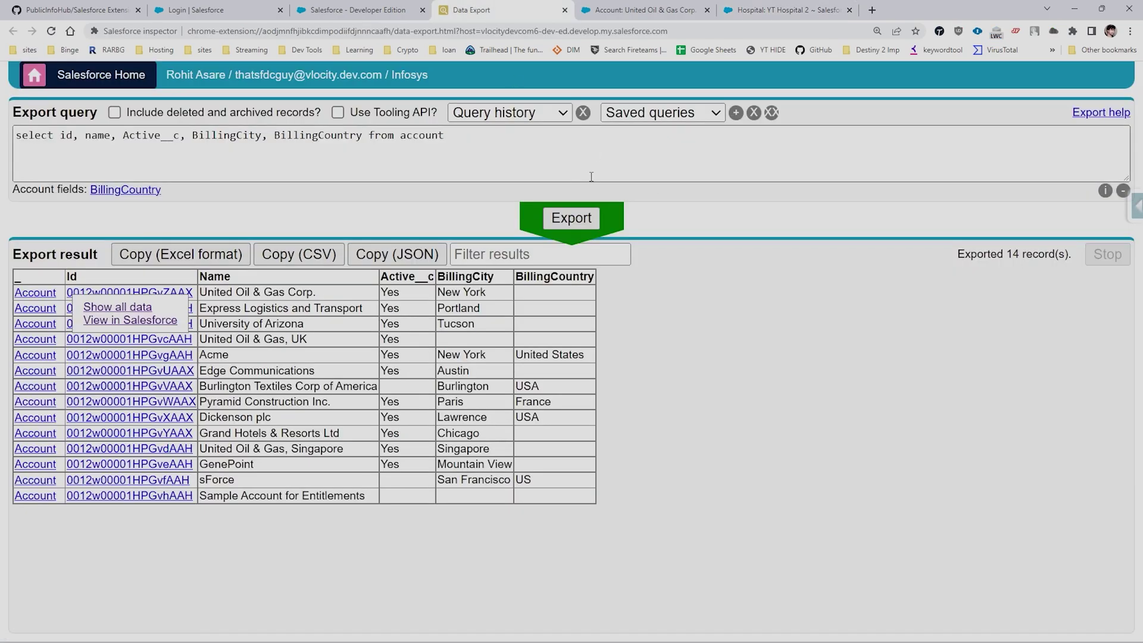
left_click(828, 10)
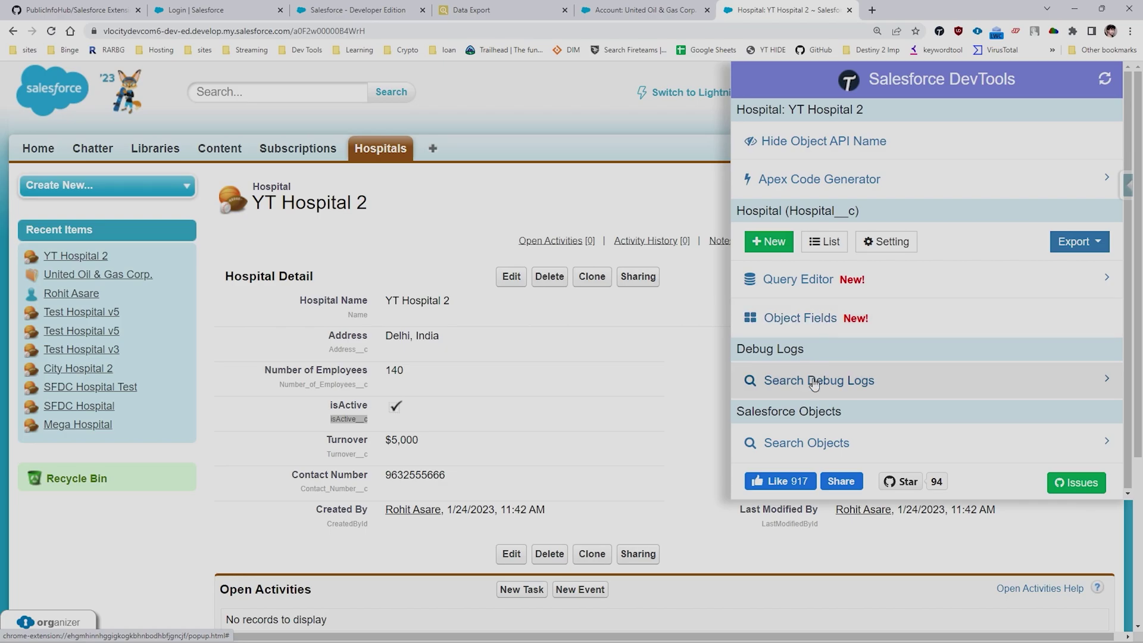
- Hide the object API names on the YT Hospital 2 record and search the debug logs in DevTools for "body -->"
left_click(793, 149)
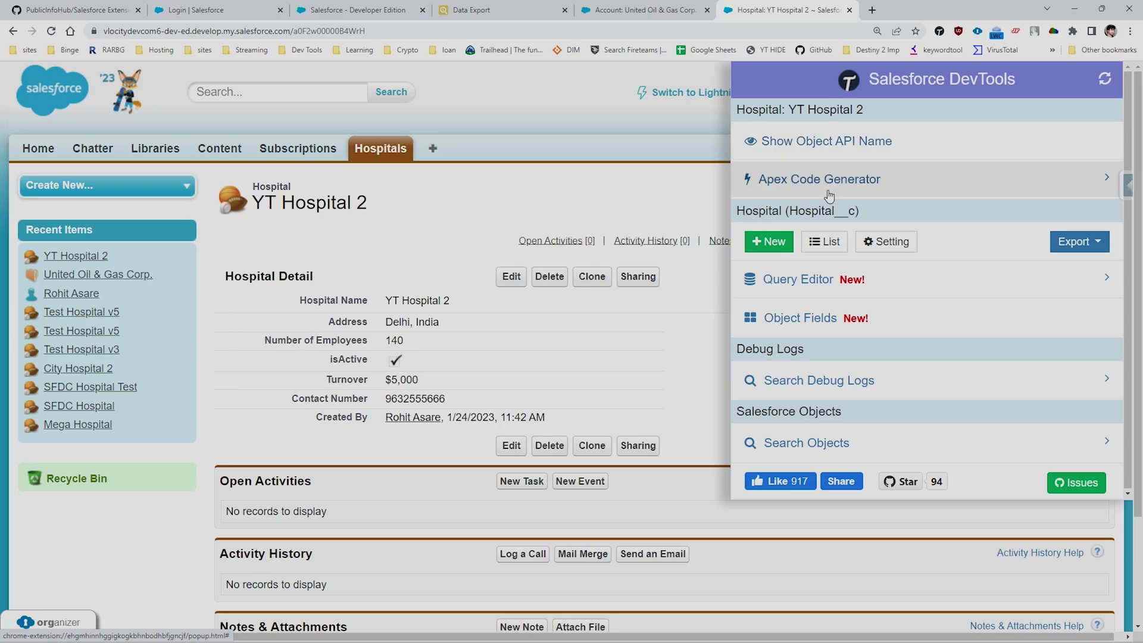
left_click(810, 382)
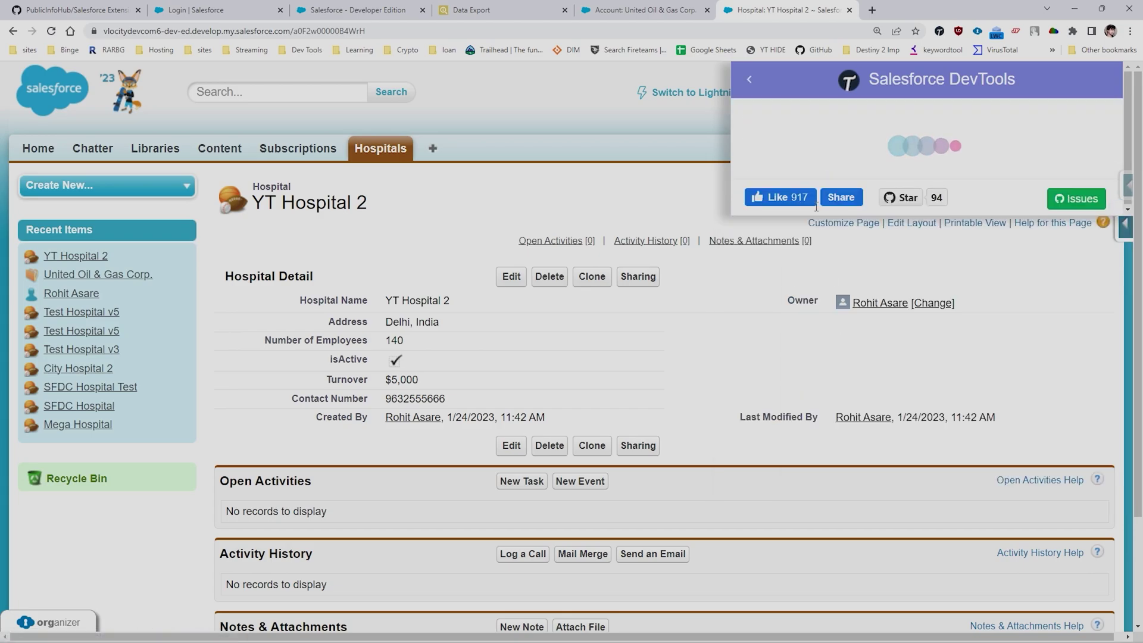
scroll(915, 233, "down", 3)
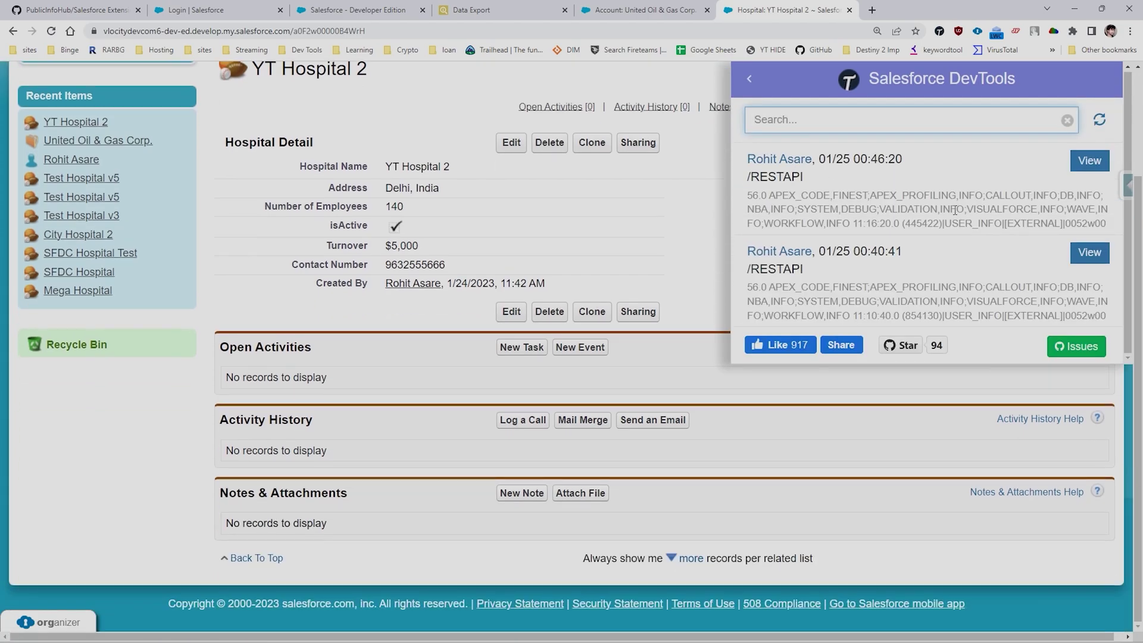
scroll(921, 213, "up", 3)
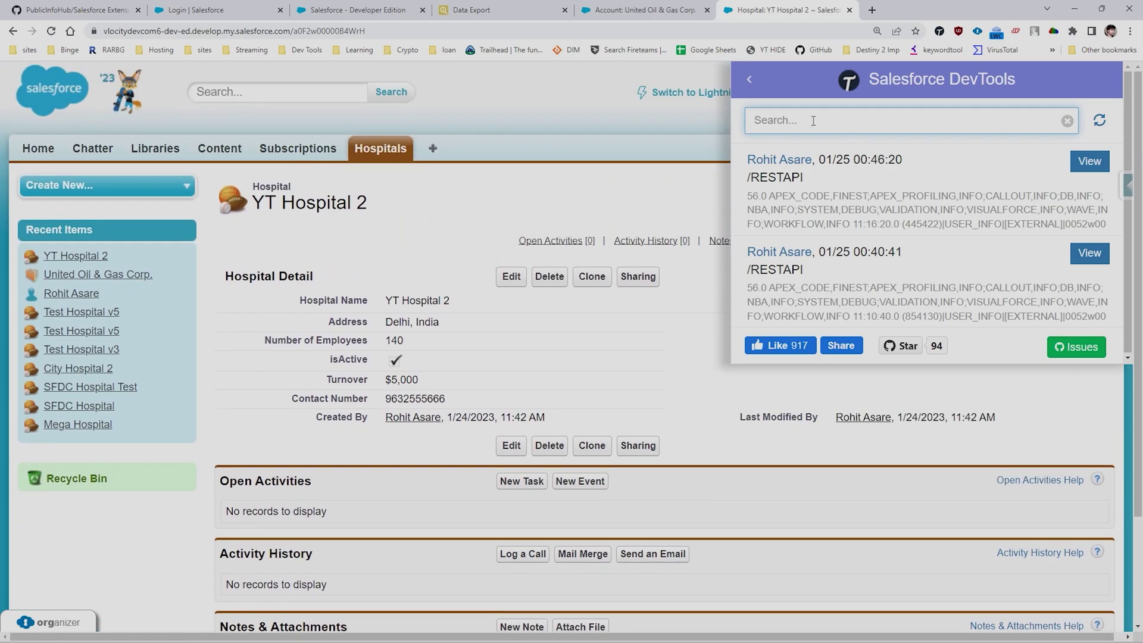
type("boduy")
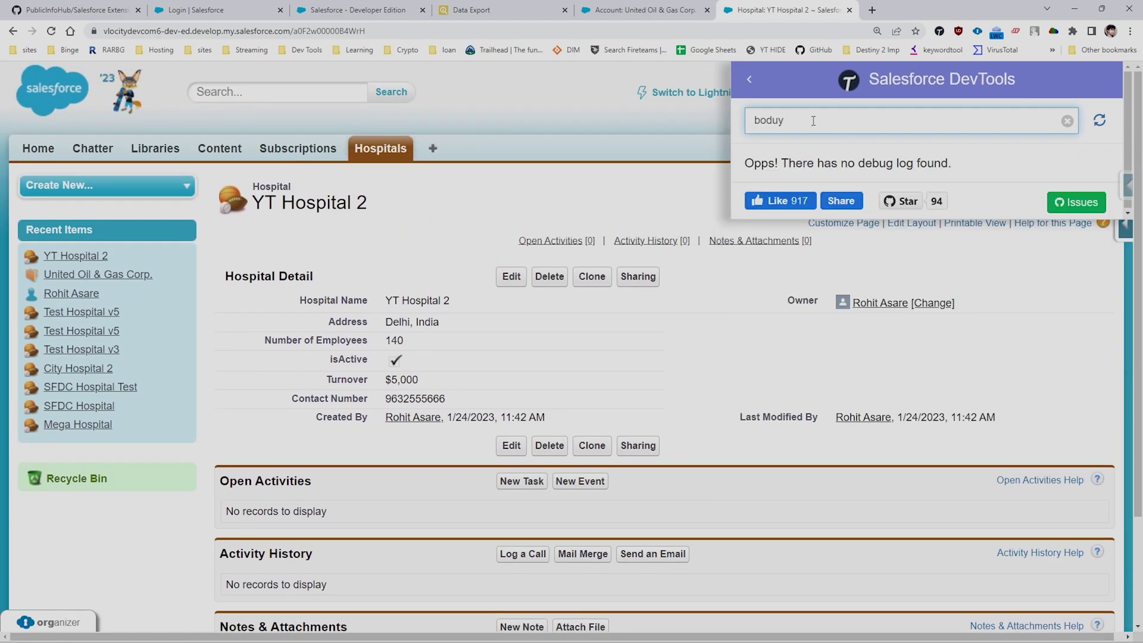
key("BackSpace")
key("BackSpace")
type("y -->")
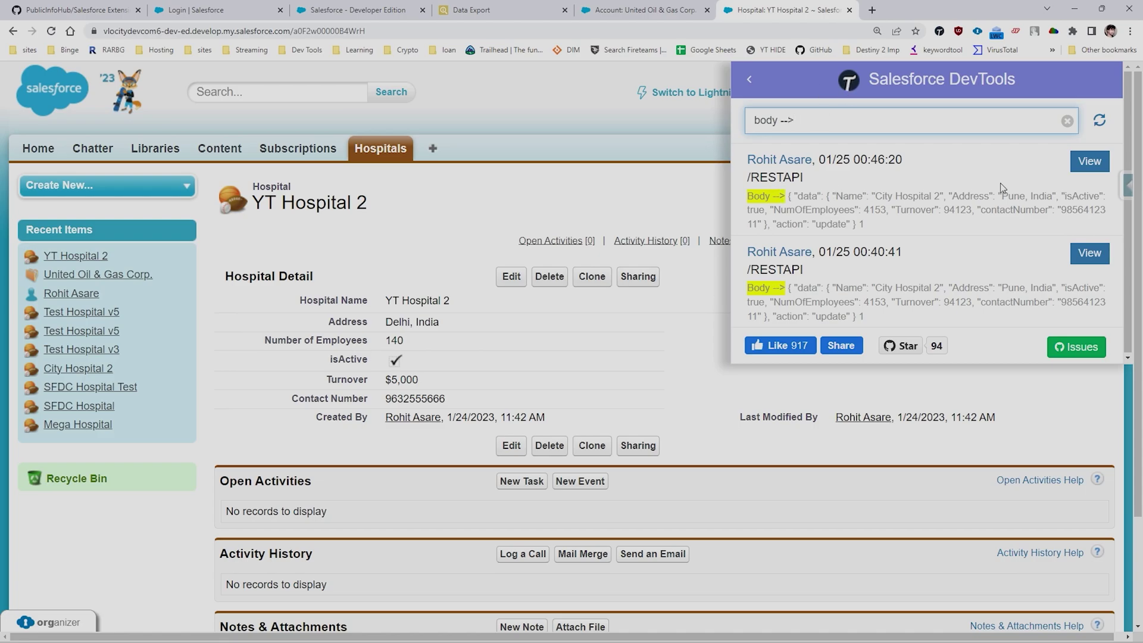
- Open the 01/25 00:46:20 debug log and find "body -->" in it to examine the logged request body
left_click(1089, 161)
key("ctrl+shift+Tab")
triple_click(815, 121)
key("ctrl+c")
left_click(911, 10)
key("ctrl+f")
key("ctrl+v")
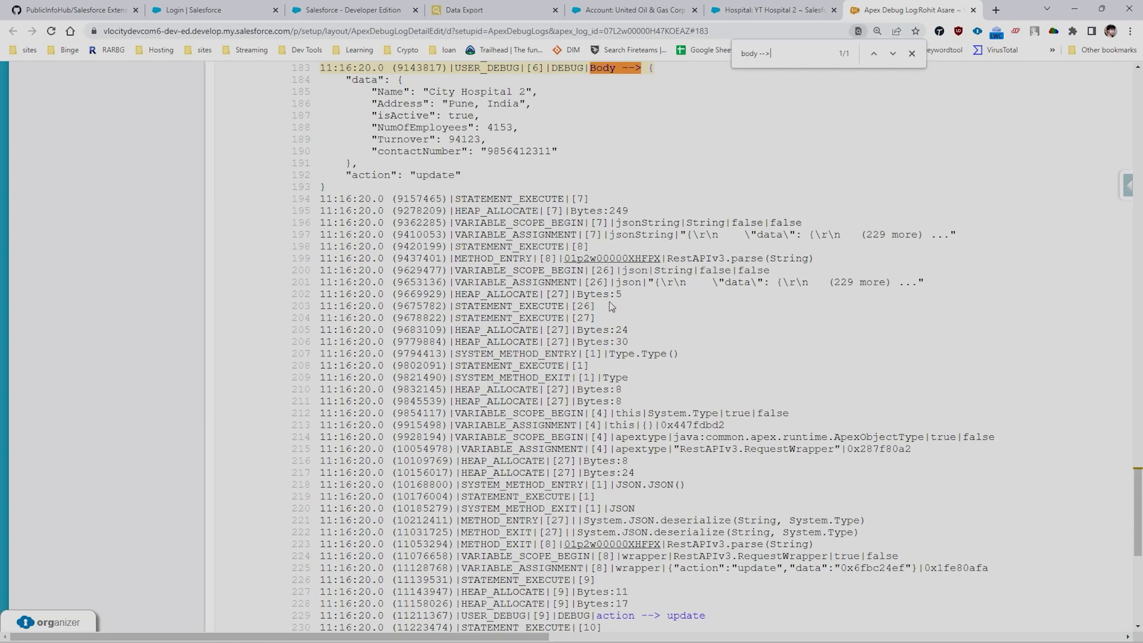
scroll(572, 277, "up", 2)
double_click(483, 191)
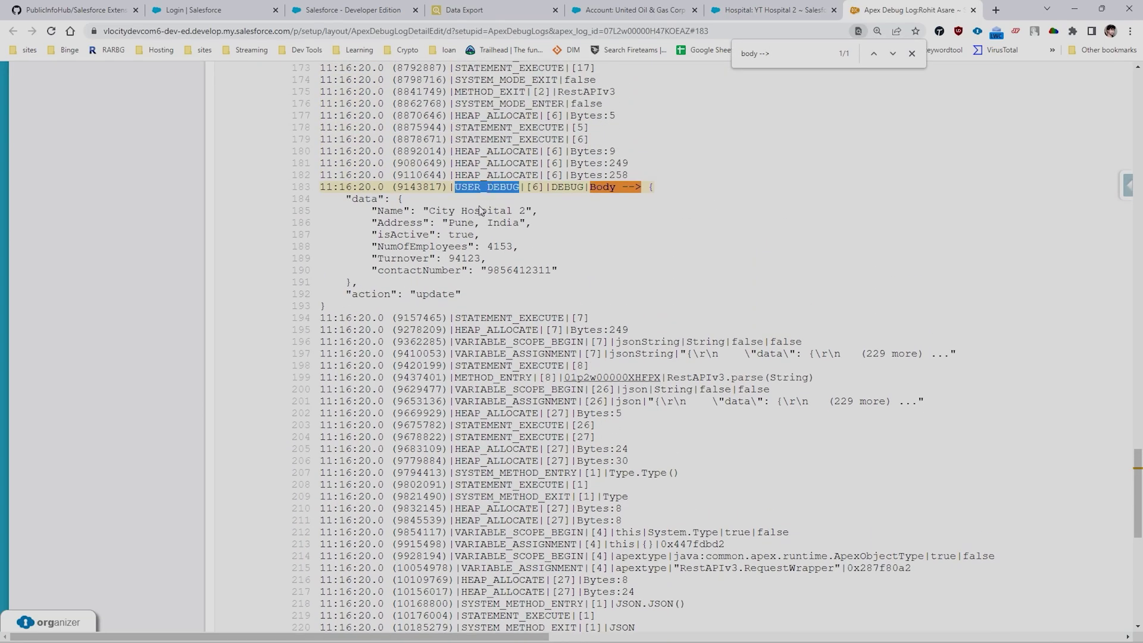
key("ctrl+shift+Tab")
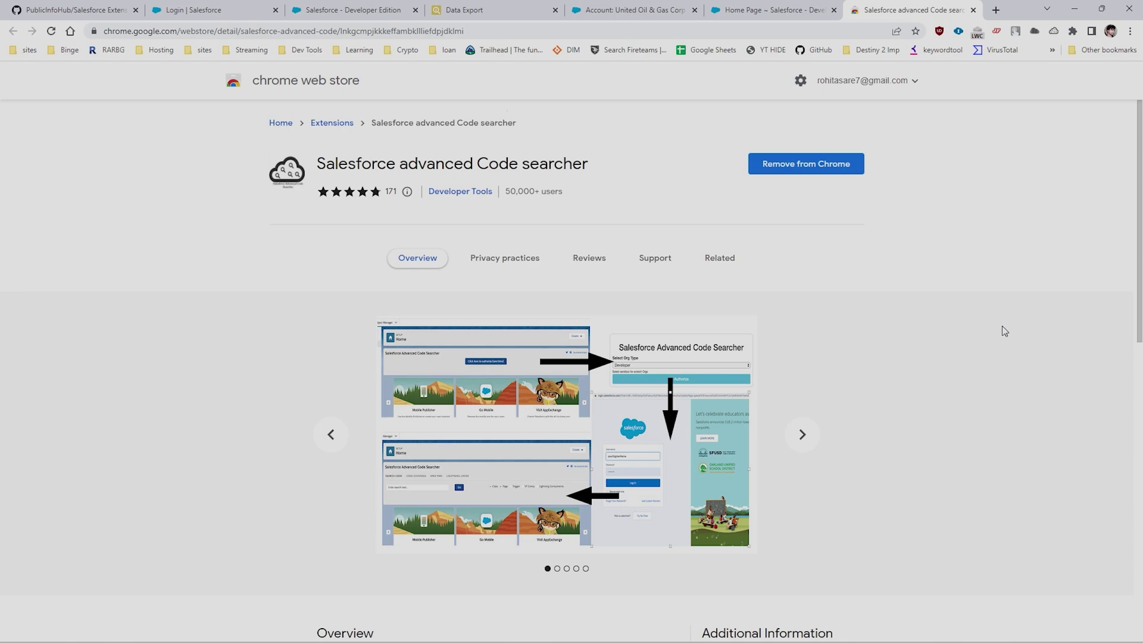
- On the Setup home page, search the Apex classes for "rest", open RestAPIv3 and review its code
left_click(802, 9)
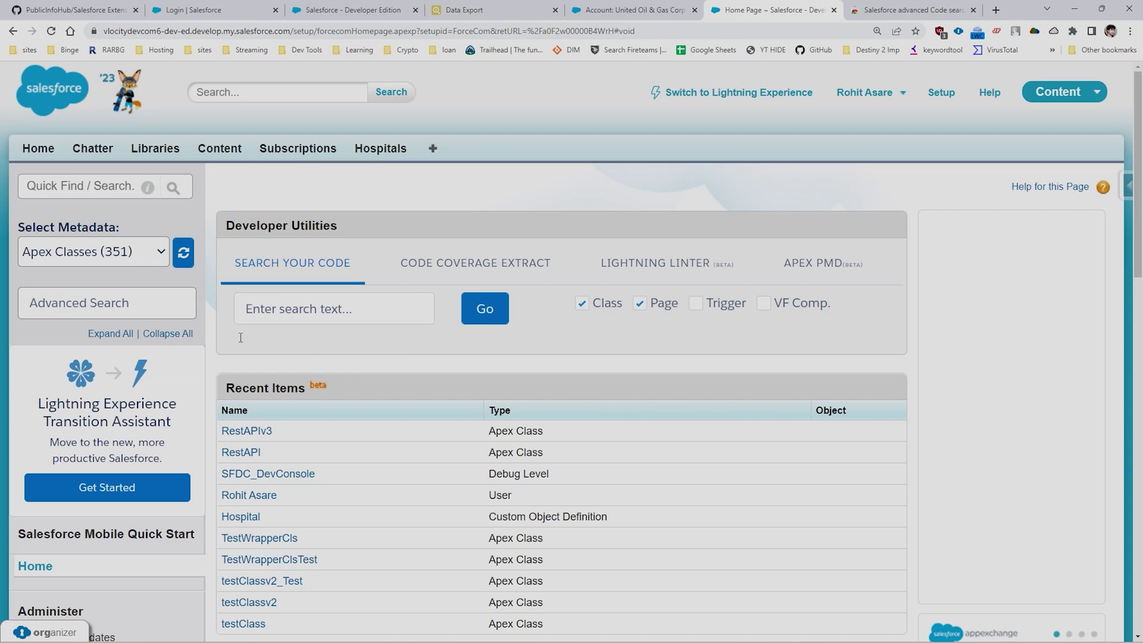
left_click(132, 257)
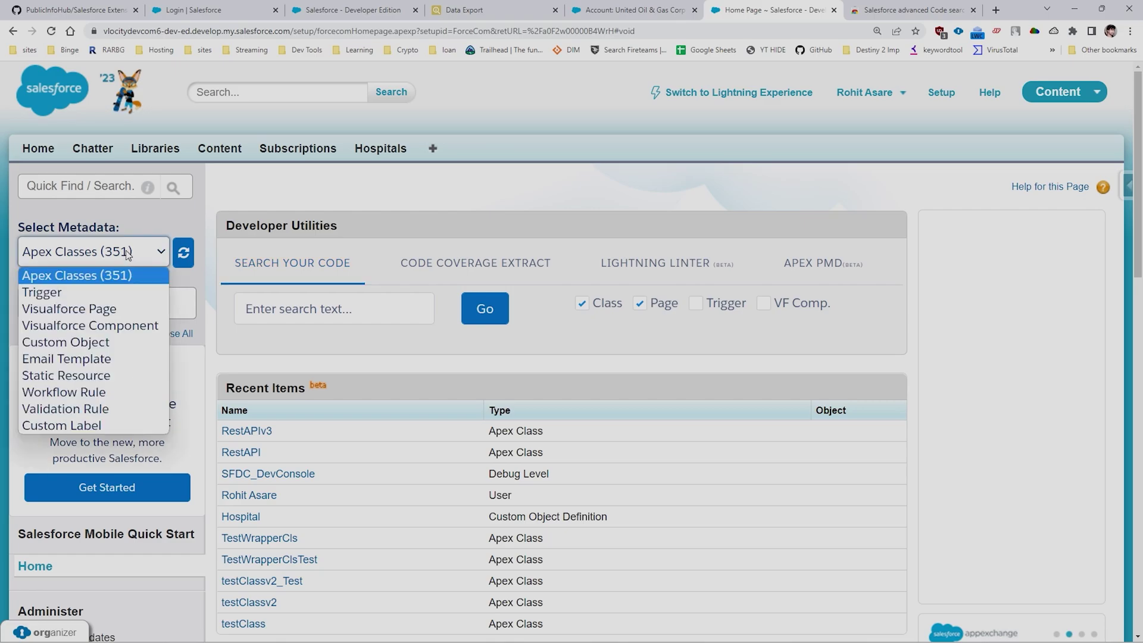
left_click(128, 255)
left_click(97, 293)
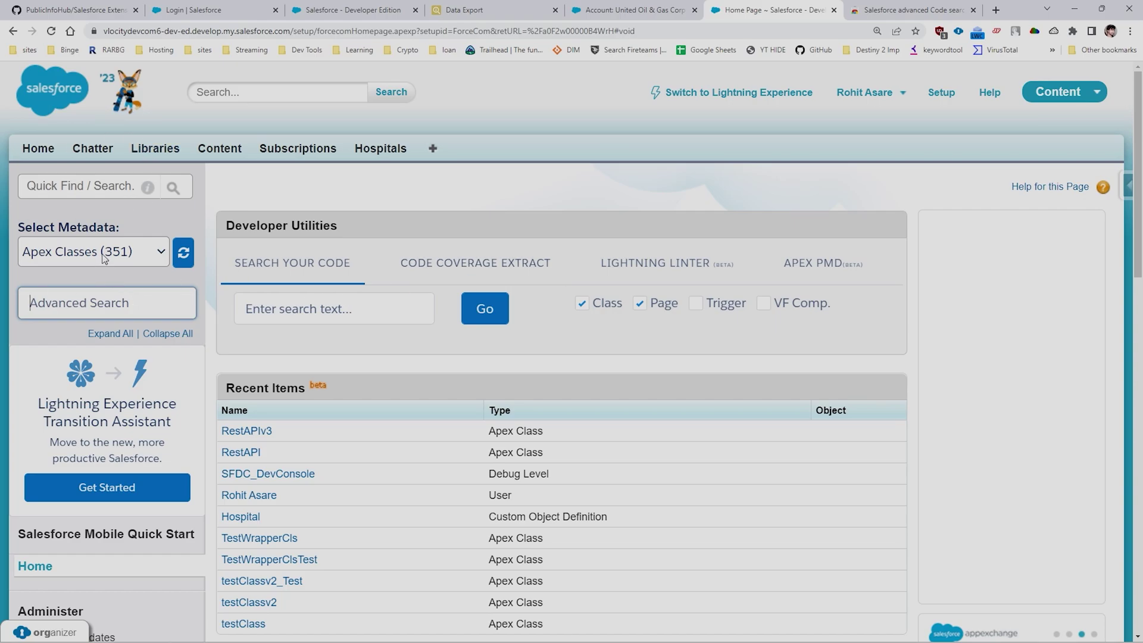
type("rest")
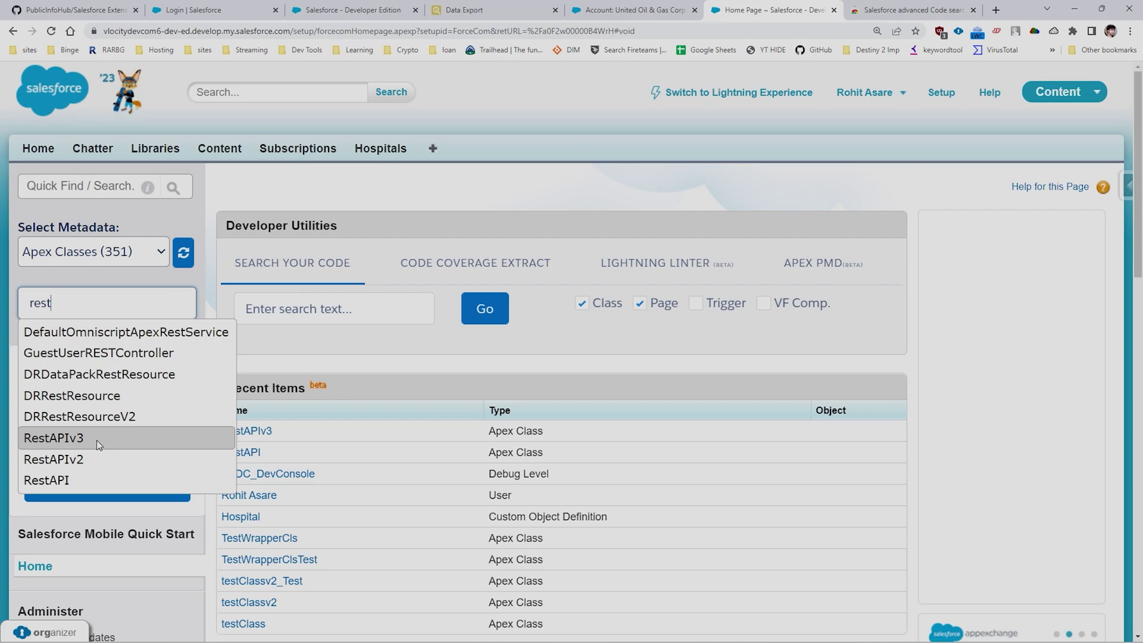
left_click(96, 440)
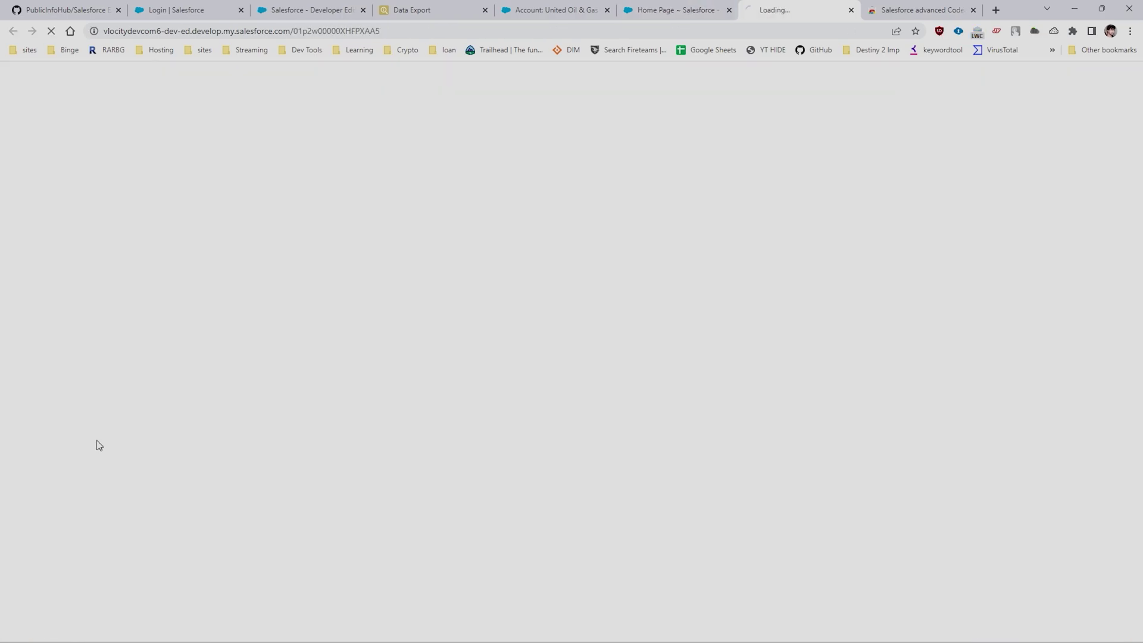
scroll(539, 504, "down", 1)
scroll(539, 503, "down", 4)
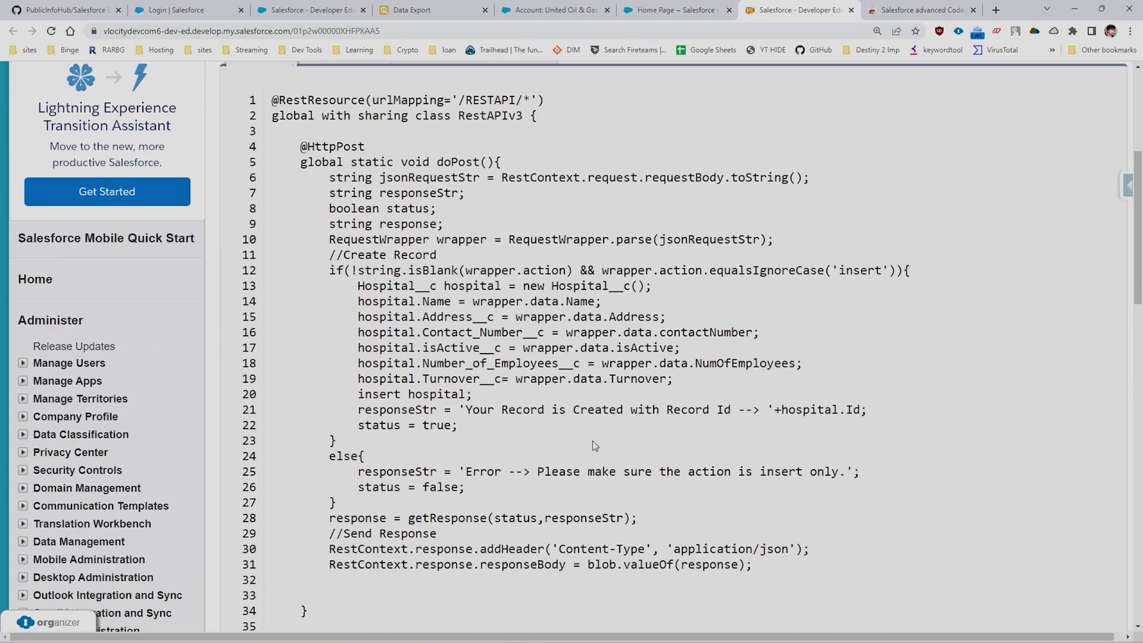
scroll(616, 409, "down", 2)
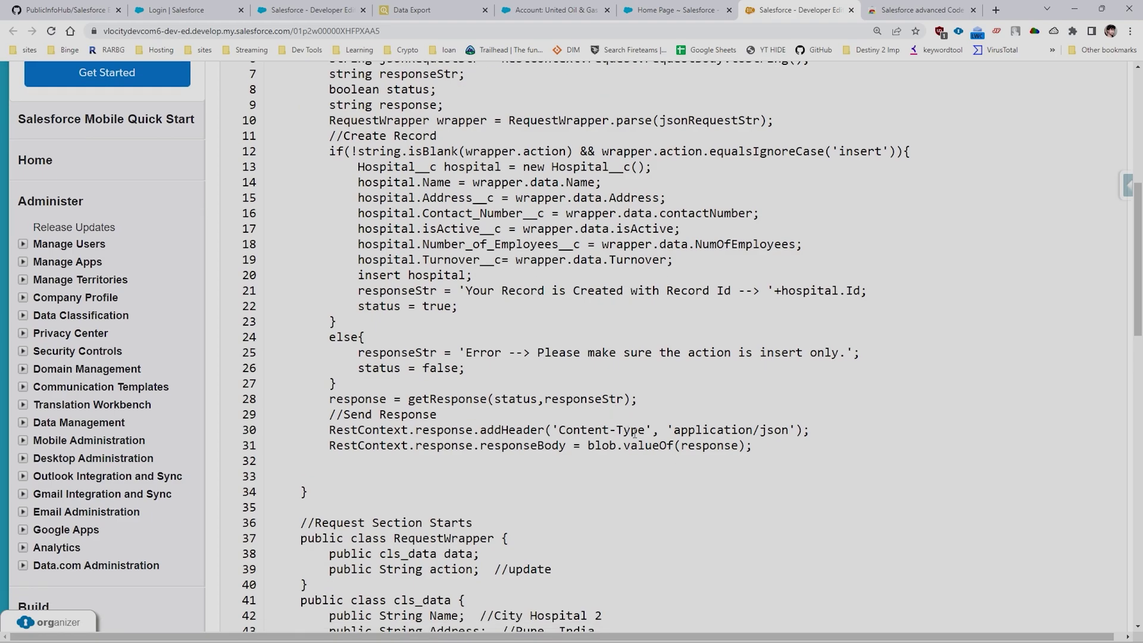
scroll(615, 410, "up", 9)
- Back on the Setup home page, switch the metadata type to Custom Label and look over the other searchable metadata types
left_click(673, 9)
double_click(117, 296)
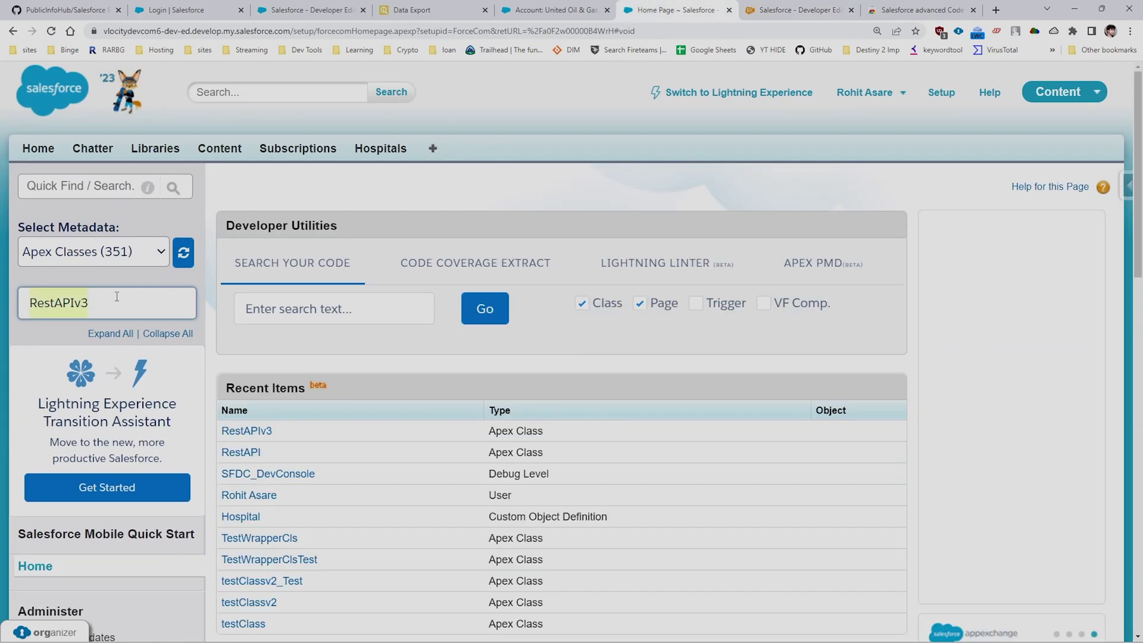
left_click(121, 253)
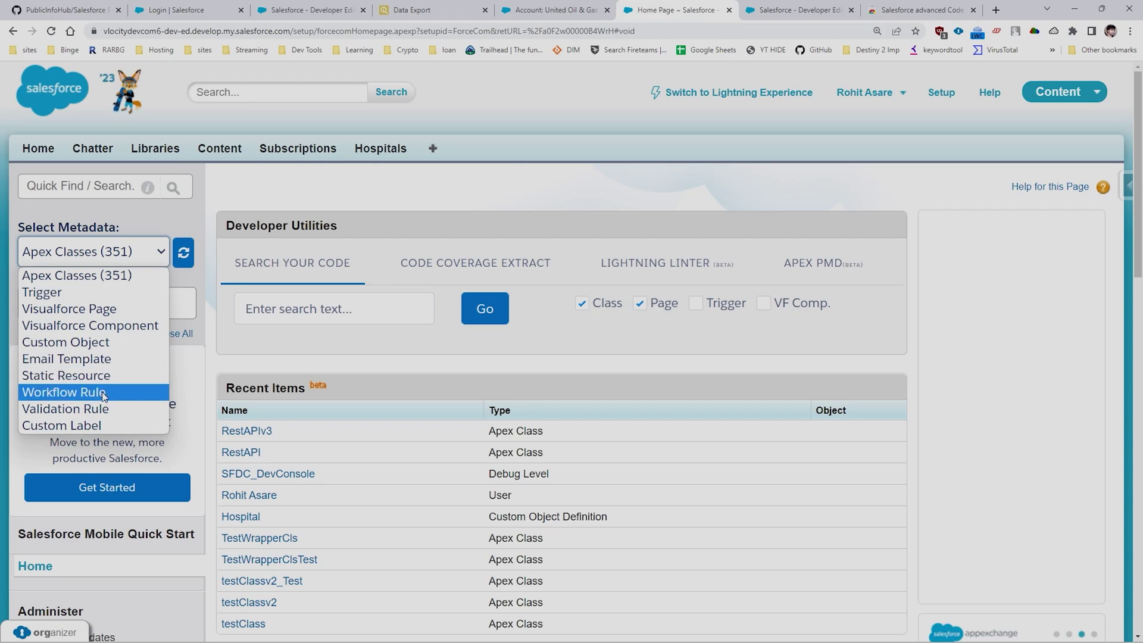
left_click(135, 424)
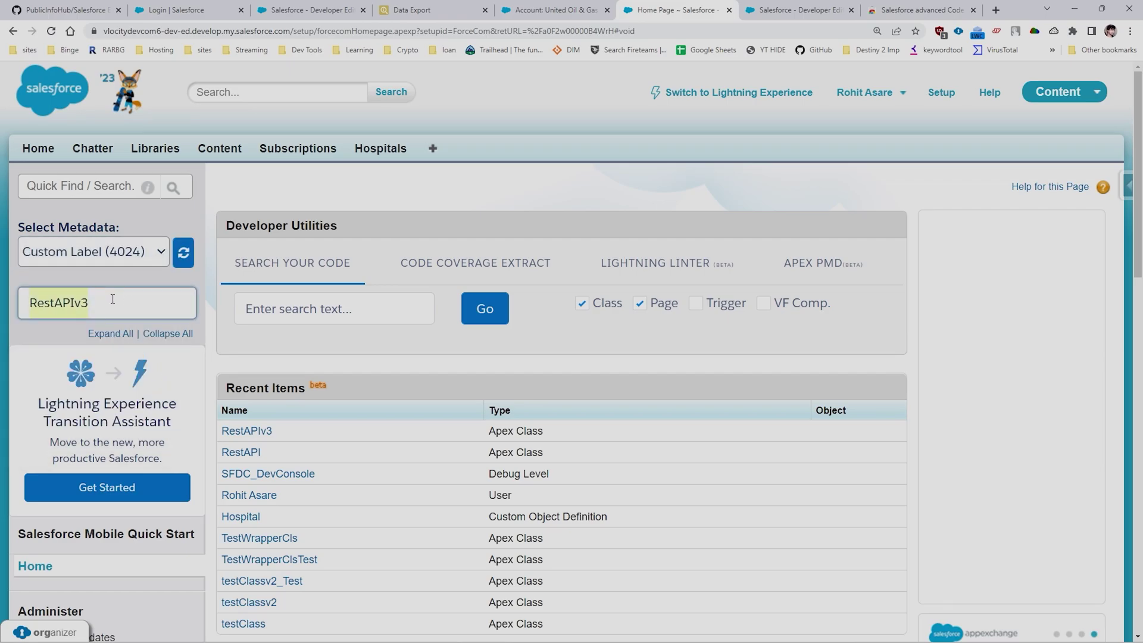
left_click(99, 253)
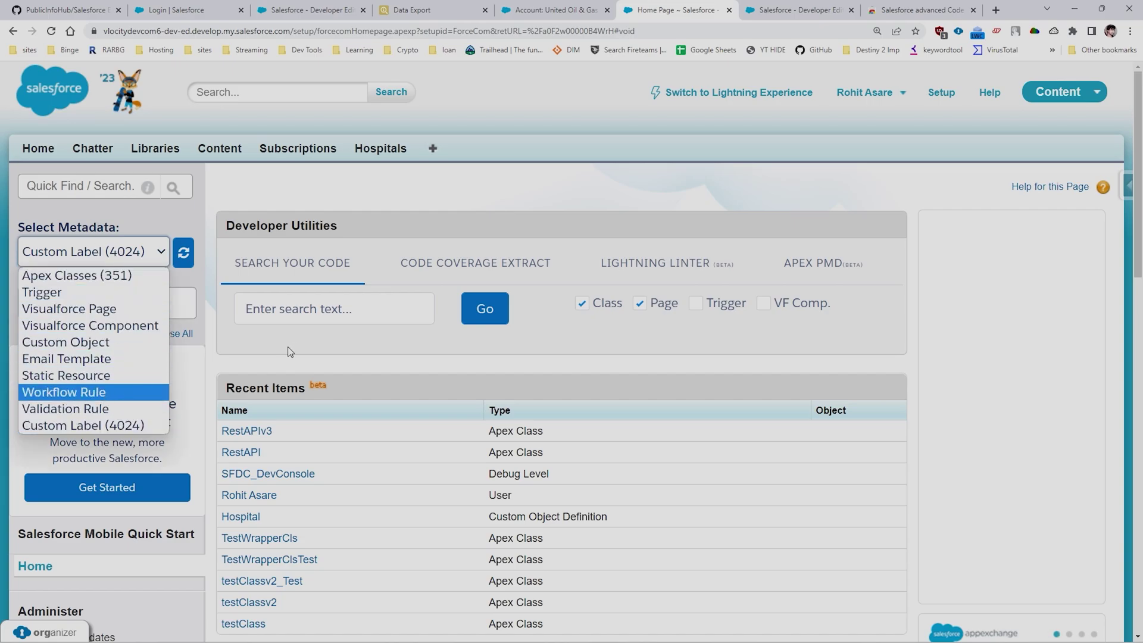
left_click(315, 314)
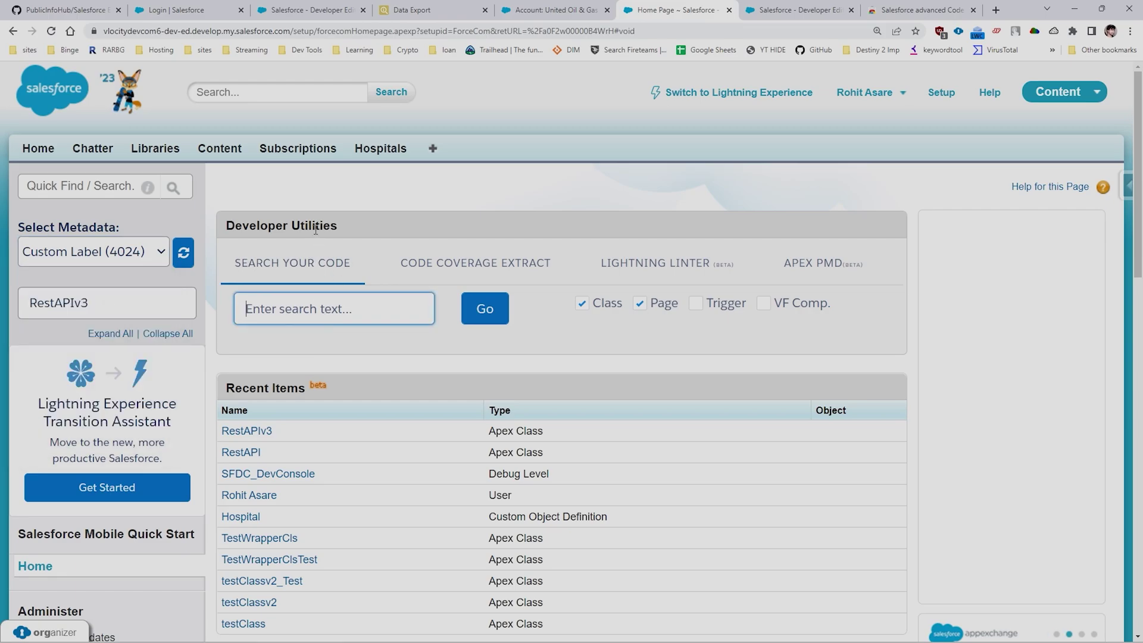
left_click(136, 255)
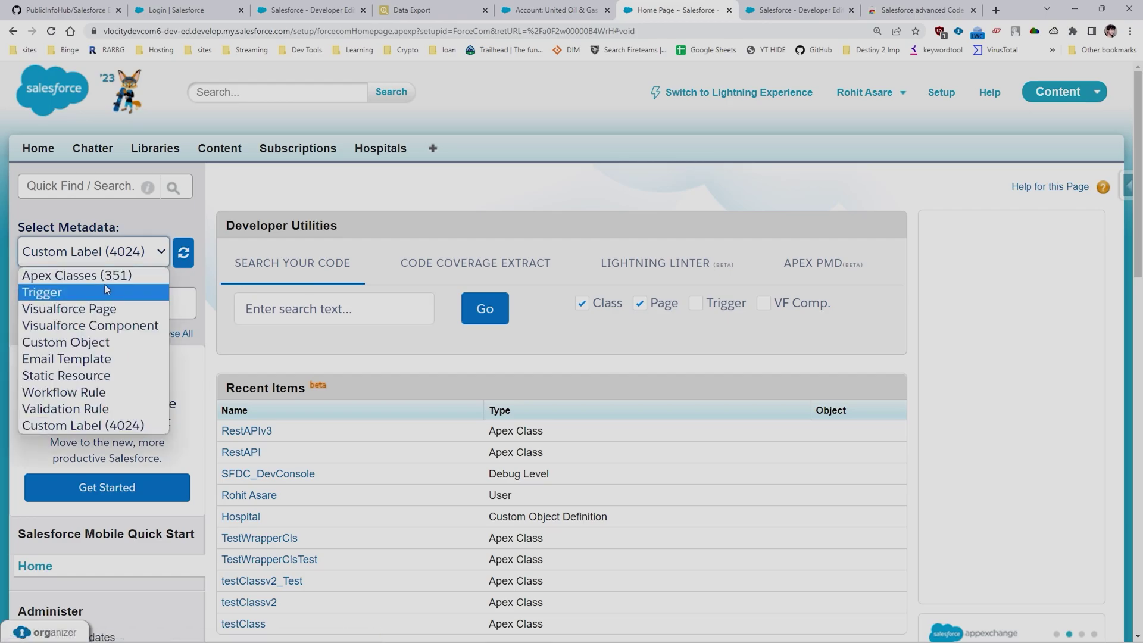
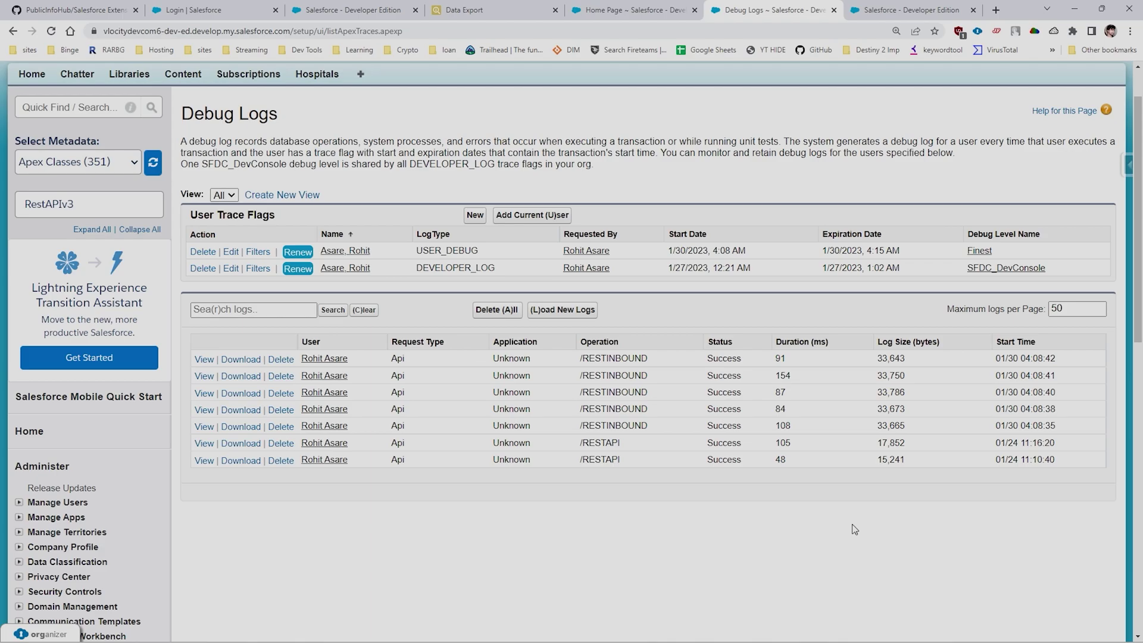
- Send the Custom API POST request to RESTINBOUND from Postman and return to the two request debug statements in the RestAPI class
key("ctrl+Tab")
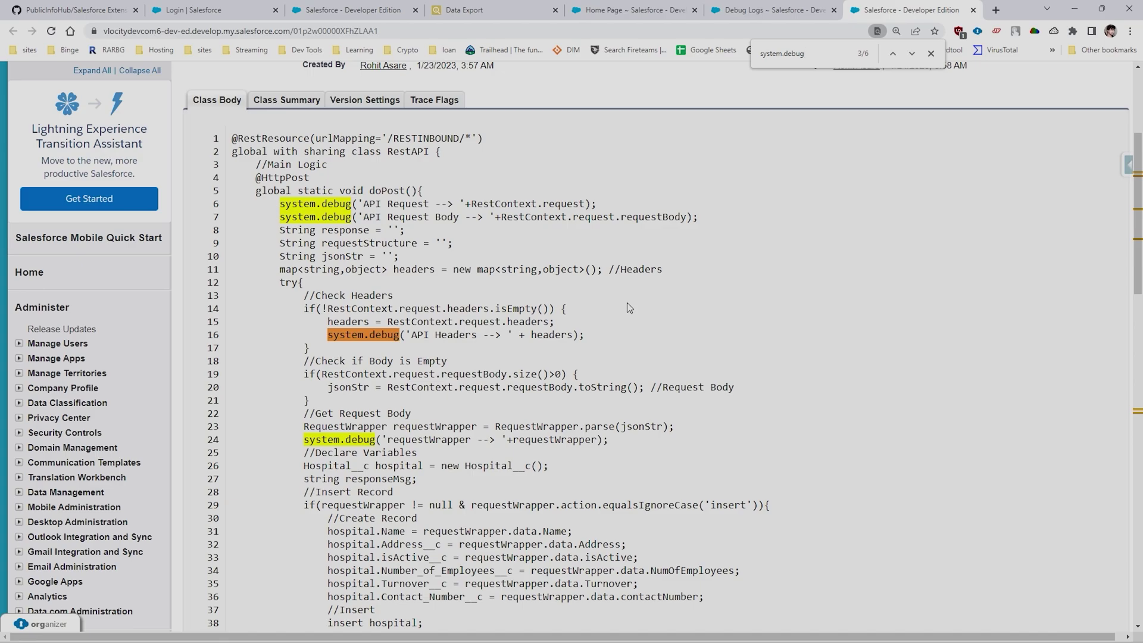
key("alt+Tab")
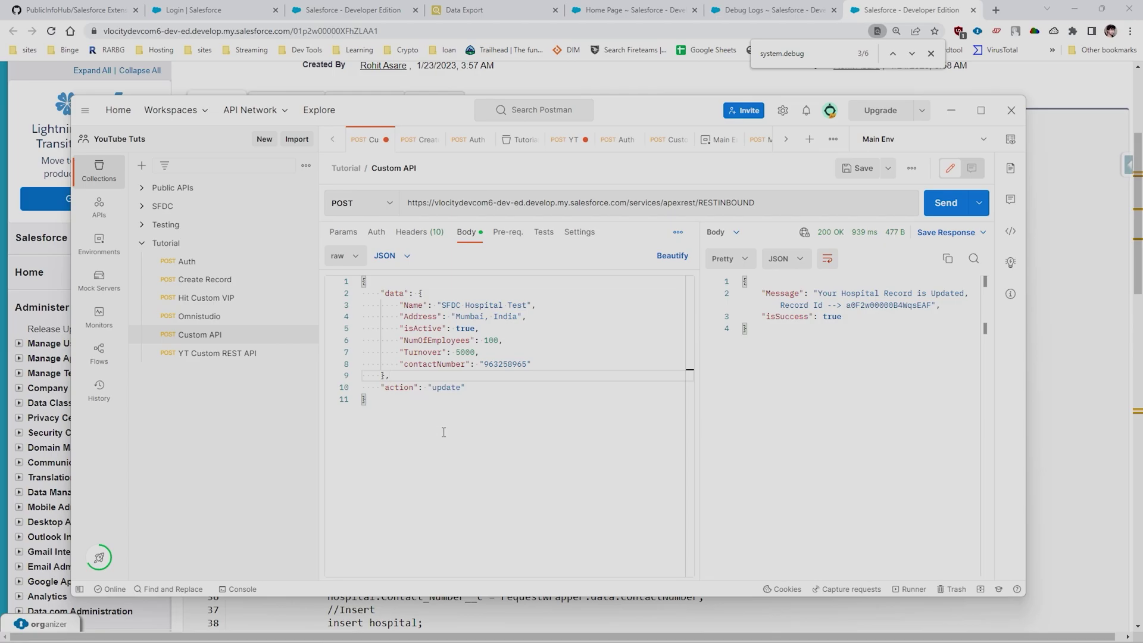
left_click(947, 204)
key("alt+Tab")
left_click_drag(279, 204, 714, 220)
left_click(713, 221)
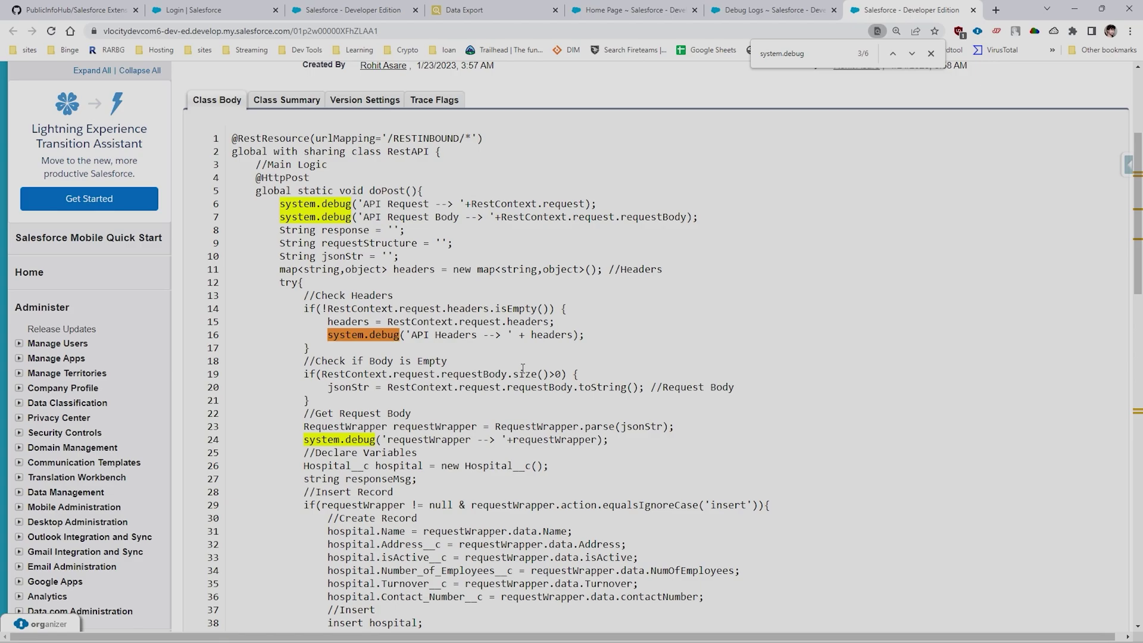
- Reload the Debug Logs page and search the logs for "API Request -->", copied from the RestAPI class's first debug statement
left_click(747, 19)
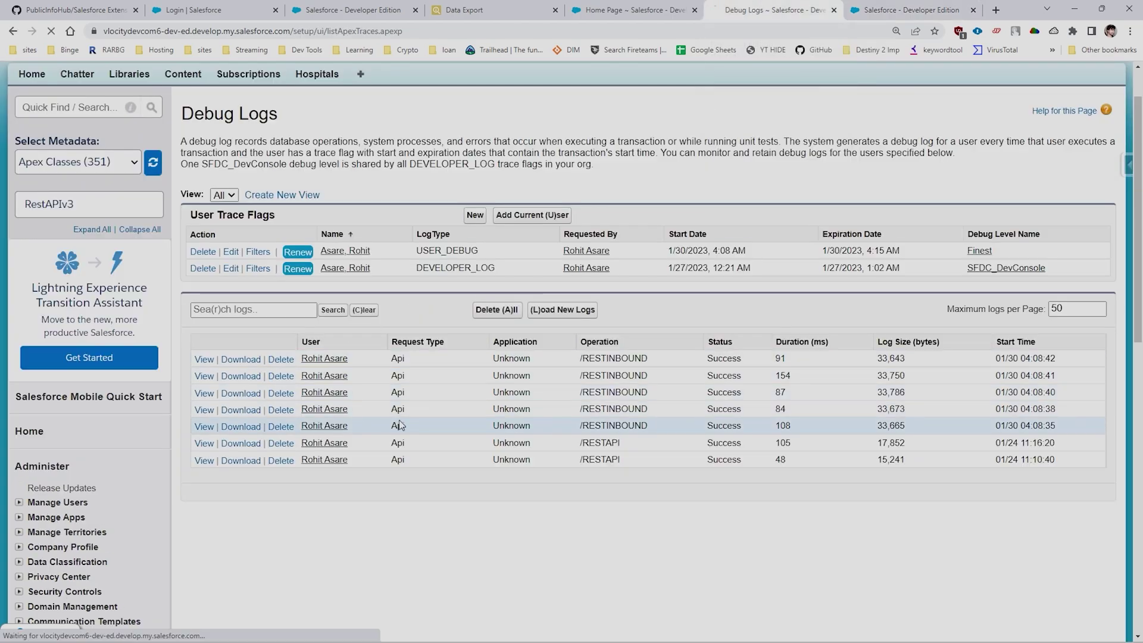
scroll(178, 376, "down", 1)
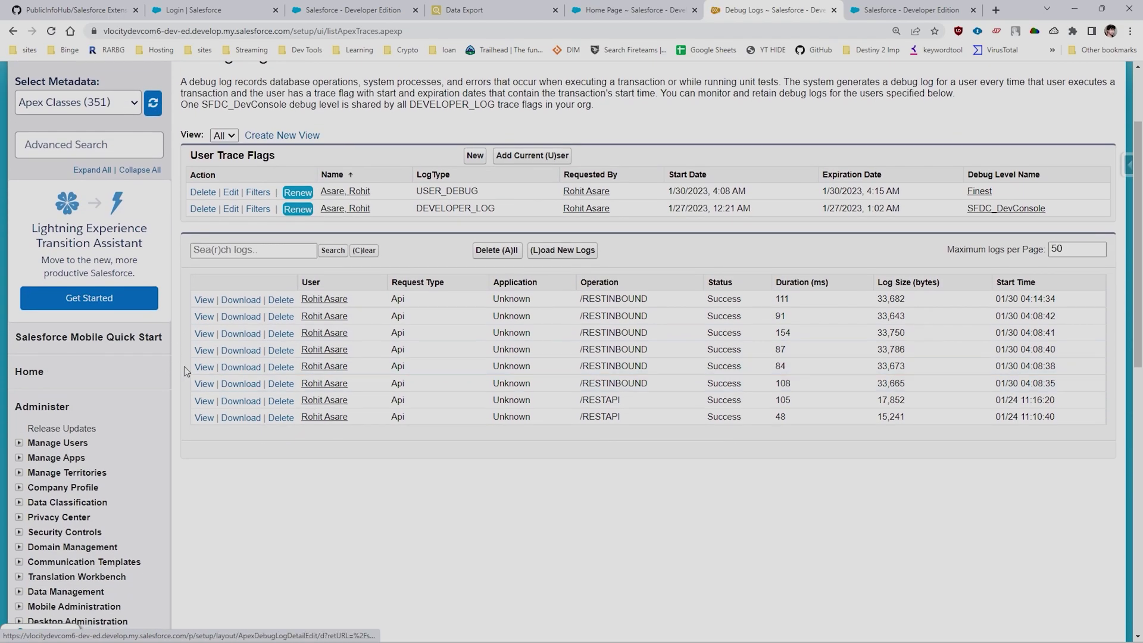
left_click(246, 251)
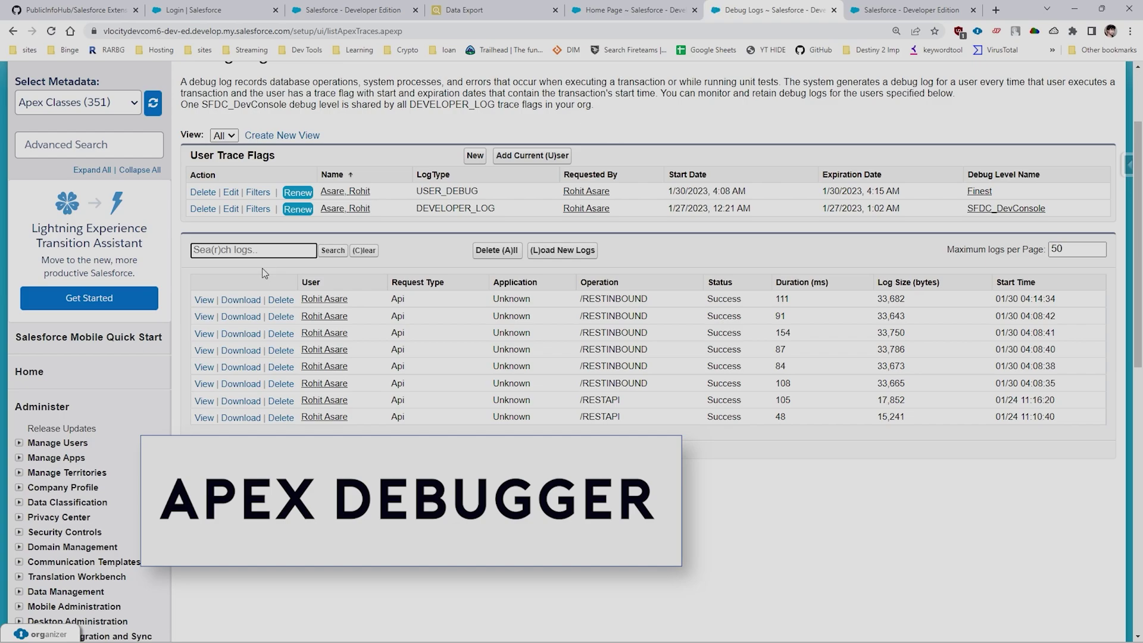
left_click(857, 9)
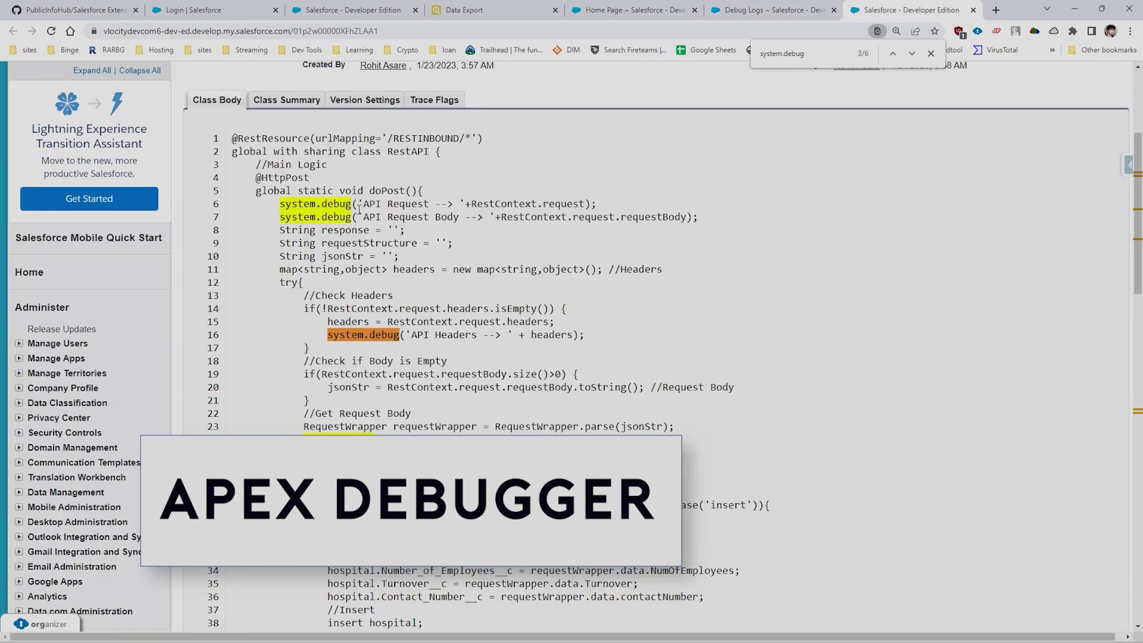
left_click_drag(363, 203, 453, 203)
key("ctrl+c")
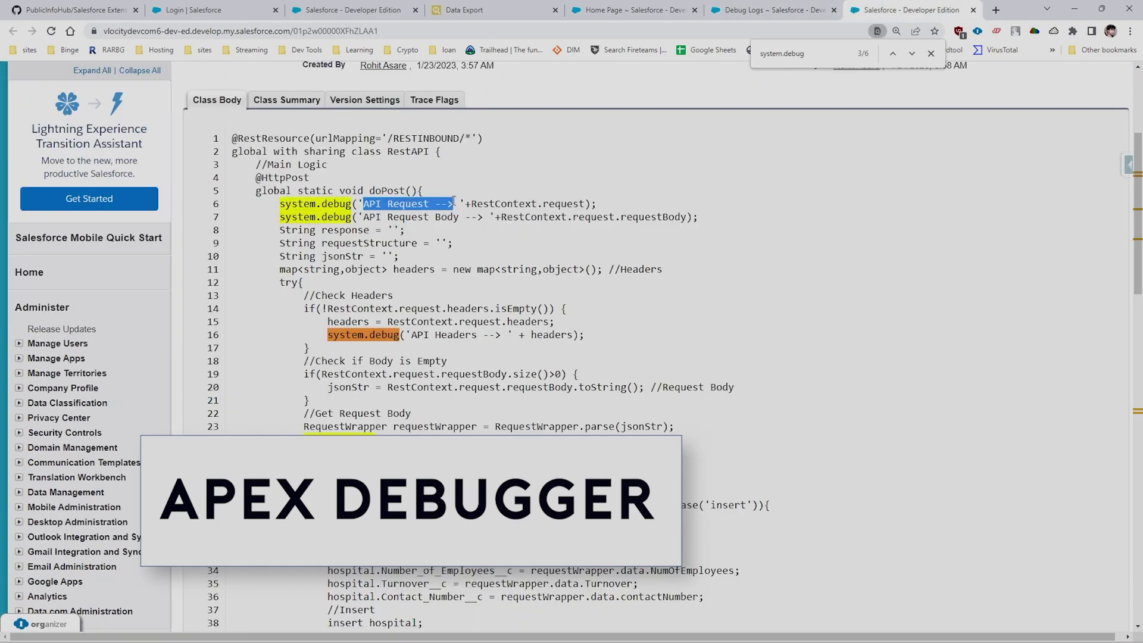
left_click(802, 6)
key("ctrl+v")
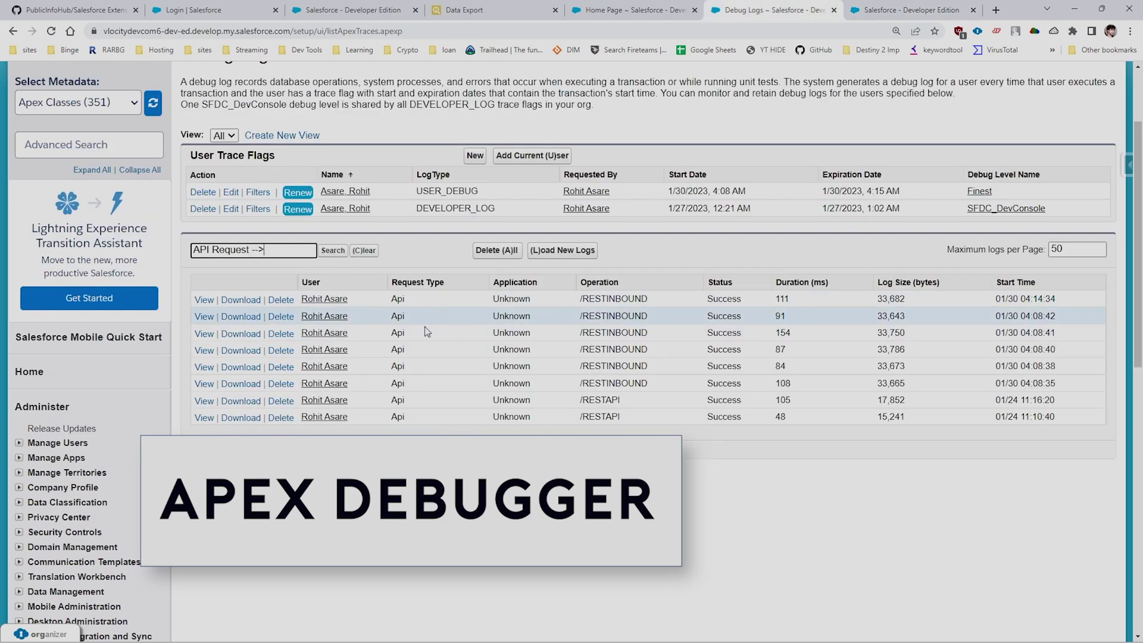
left_click(332, 252)
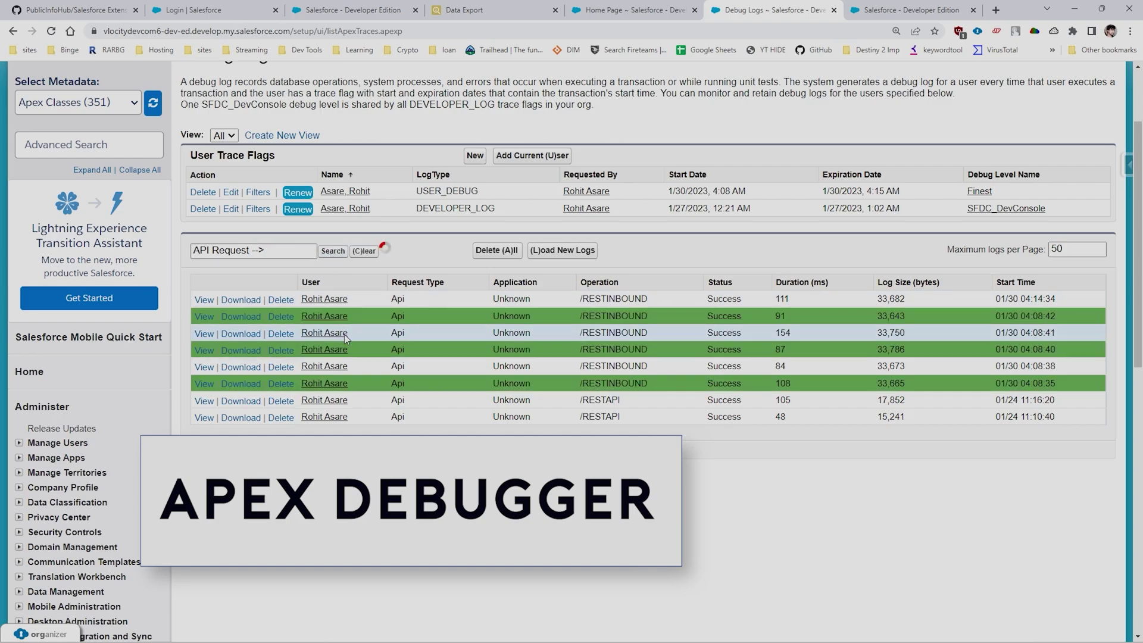
- Open the newest /RESTINBOUND debug log in a new tab and switch to it
right_click(199, 302)
left_click(250, 310)
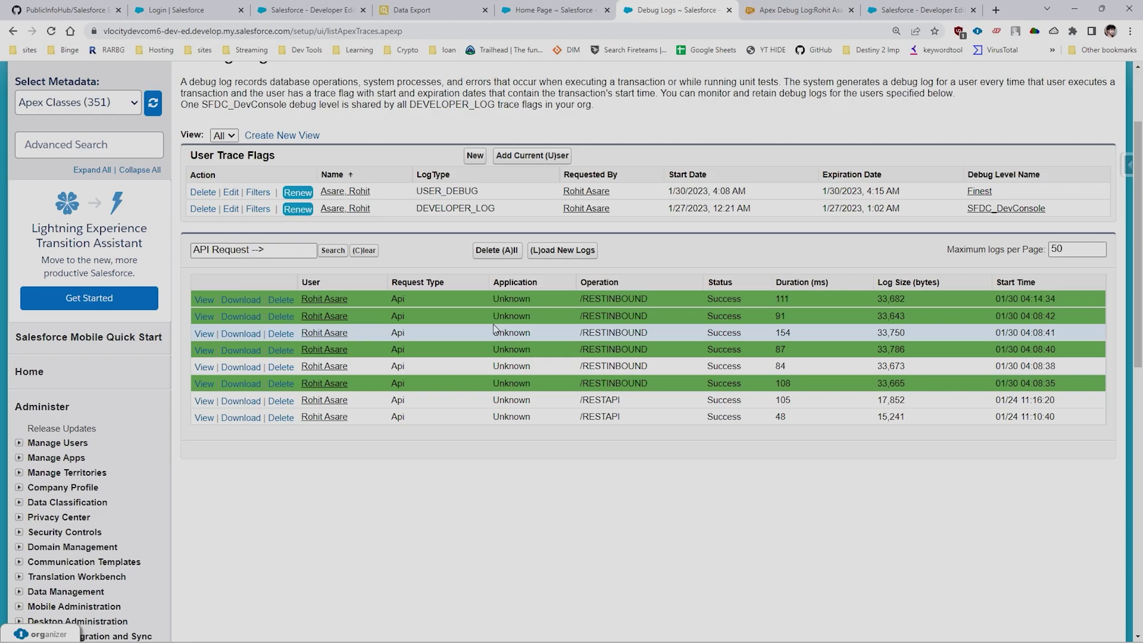
left_click(821, 8)
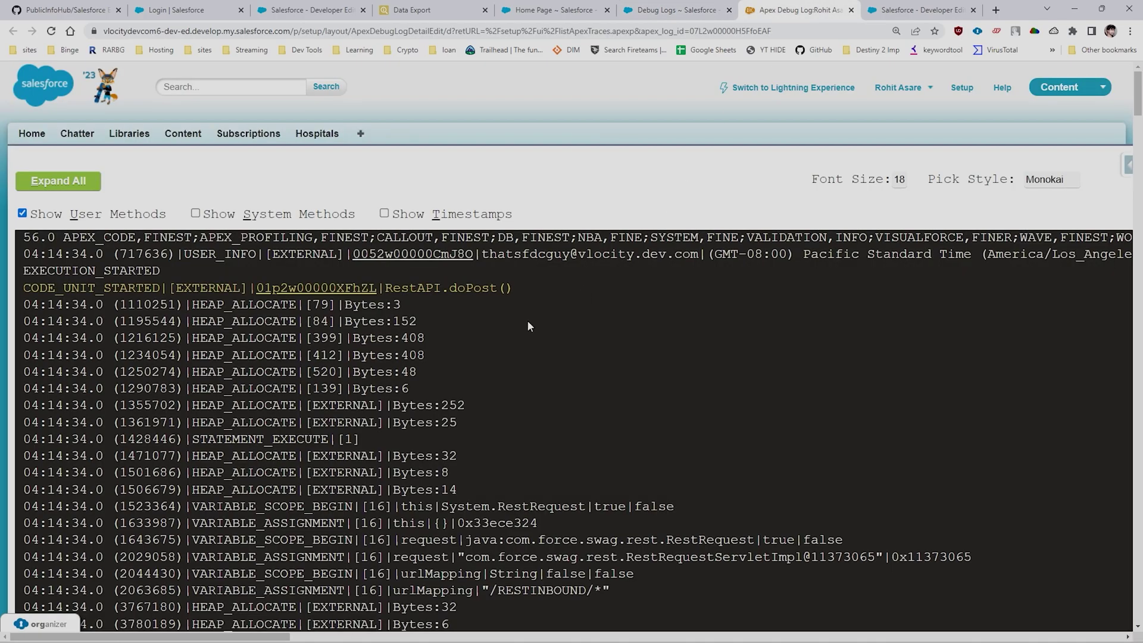
- Locate the "API Request -->" debug statement in the opened /RESTINBOUND log by searching the page for that text
scroll(469, 423, "down", 10)
scroll(465, 305, "up", 10)
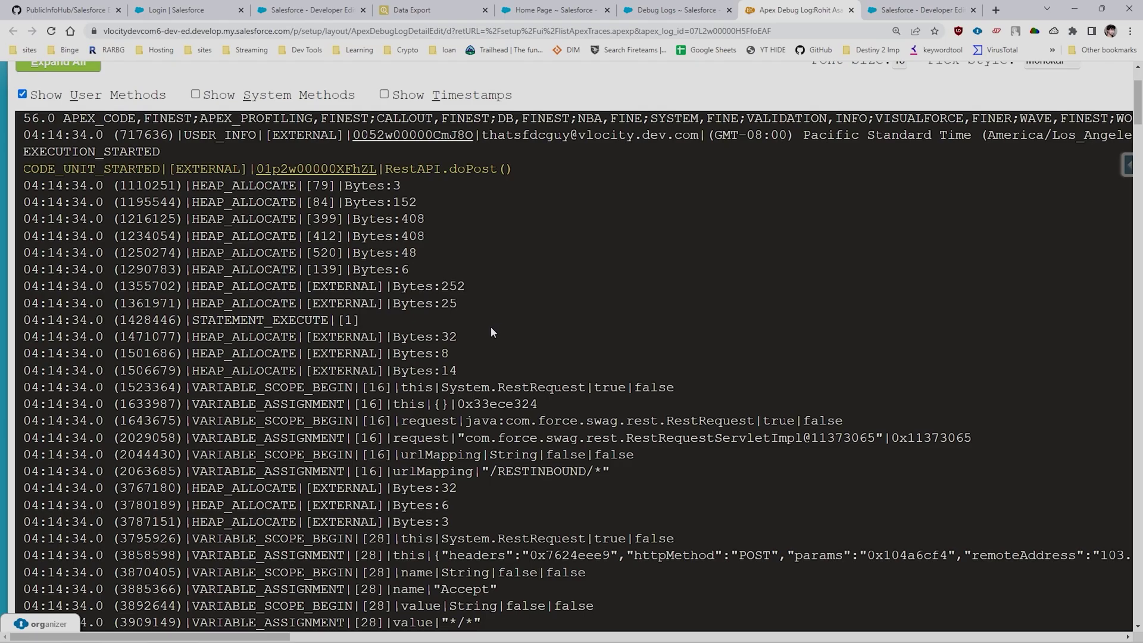
scroll(489, 359, "down", 20)
scroll(489, 403, "down", 15)
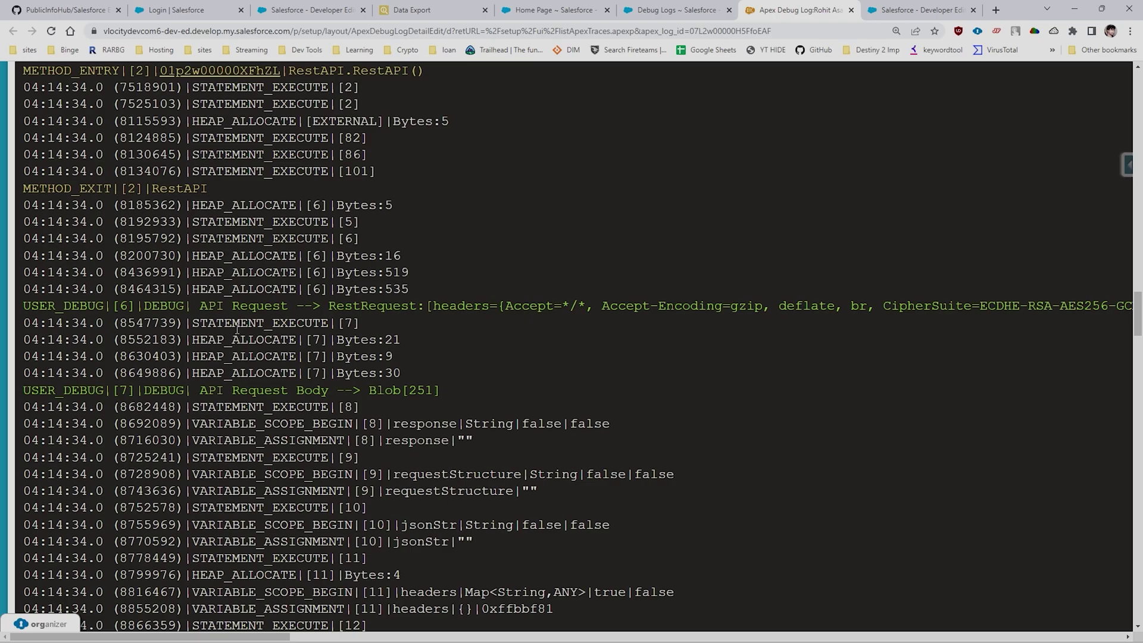
left_click_drag(201, 306, 324, 311)
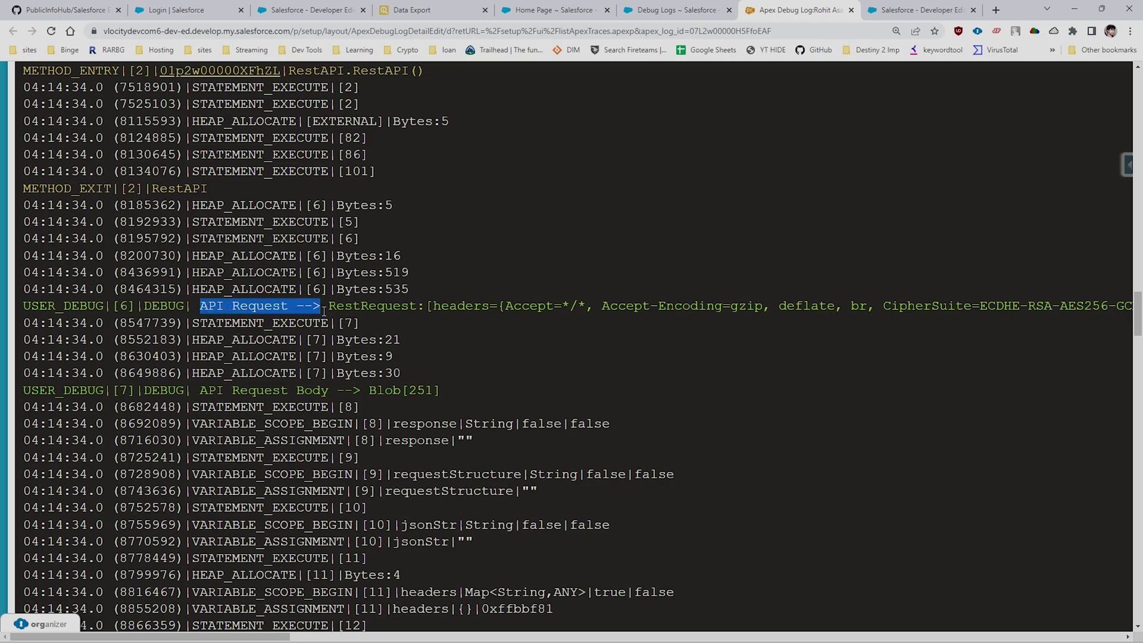
key("ctrl+f")
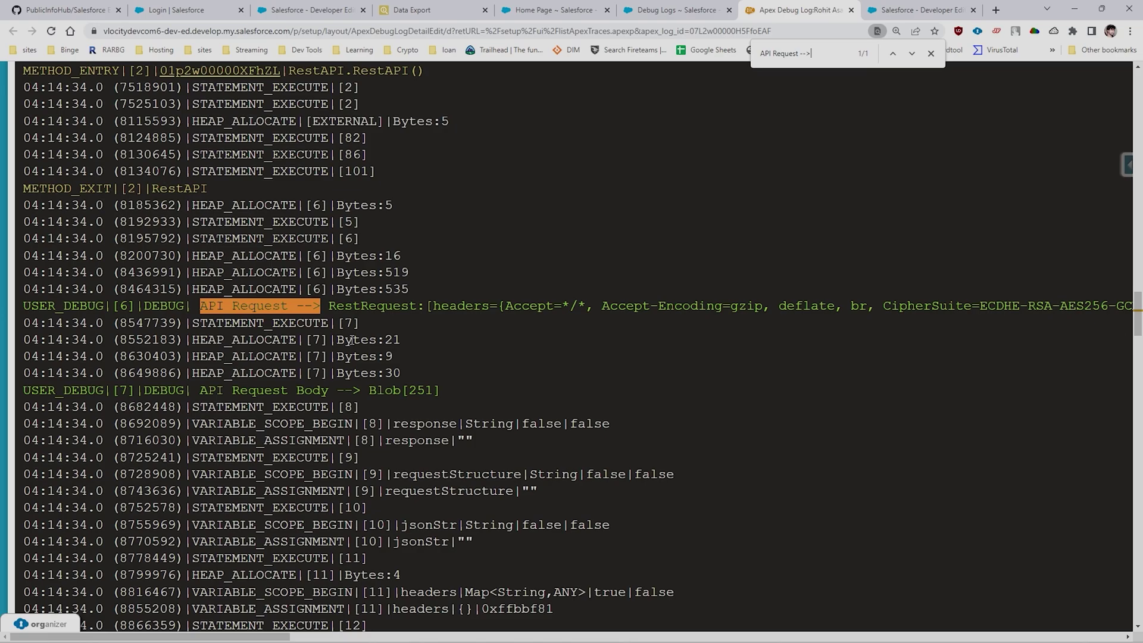
- Review the color-coded entries below the request statements, including the SOQL query, DML update and method calls, and return to the debug logs list
scroll(382, 352, "down", 20)
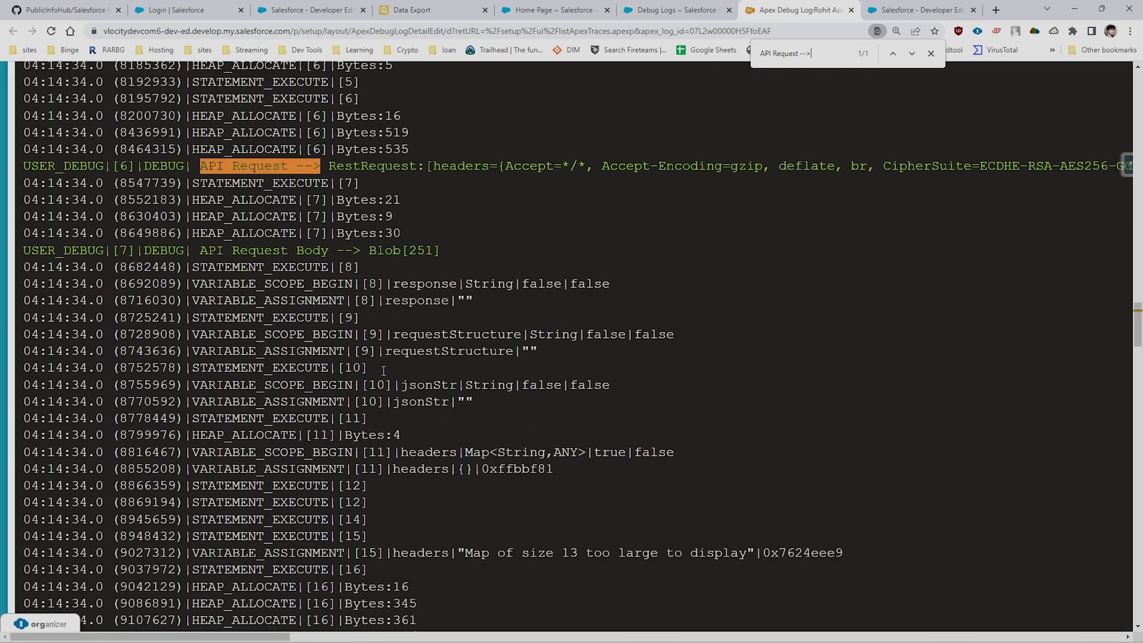
scroll(372, 382, "down", 1)
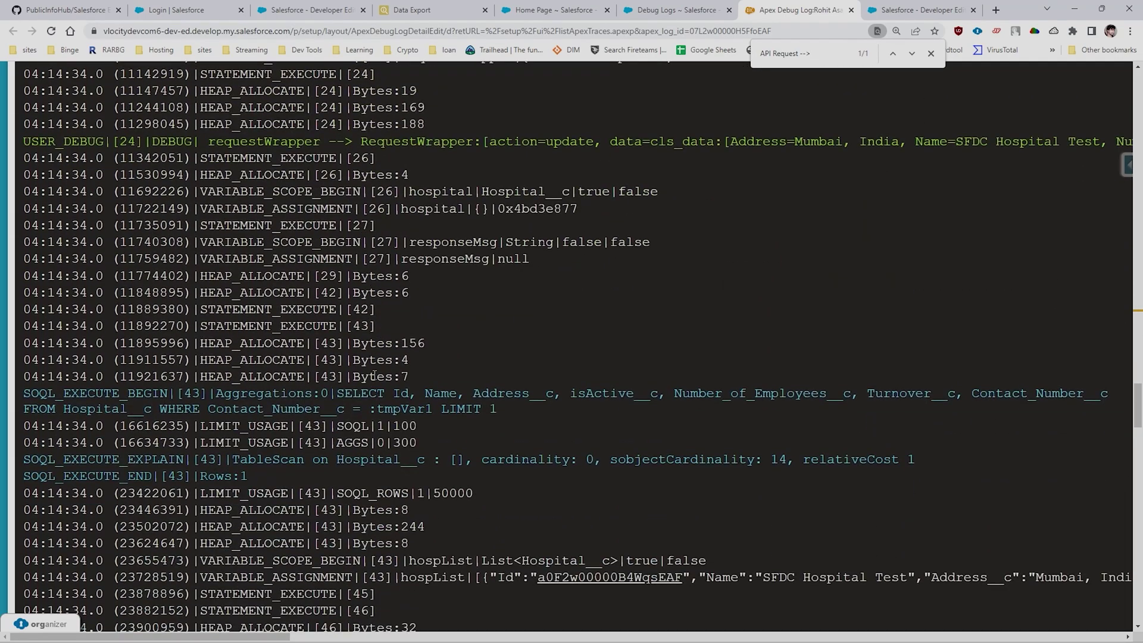
scroll(249, 408, "down", 1)
left_click_drag(398, 333, 489, 362)
left_click(490, 362)
scroll(425, 376, "down", 8)
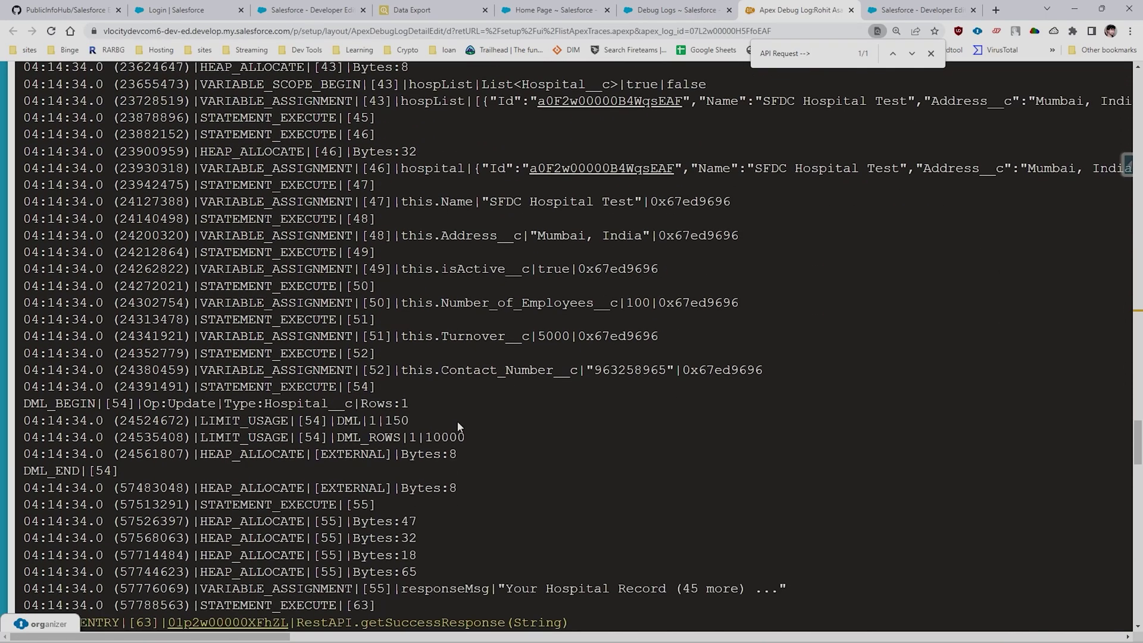
scroll(491, 370, "down", 3)
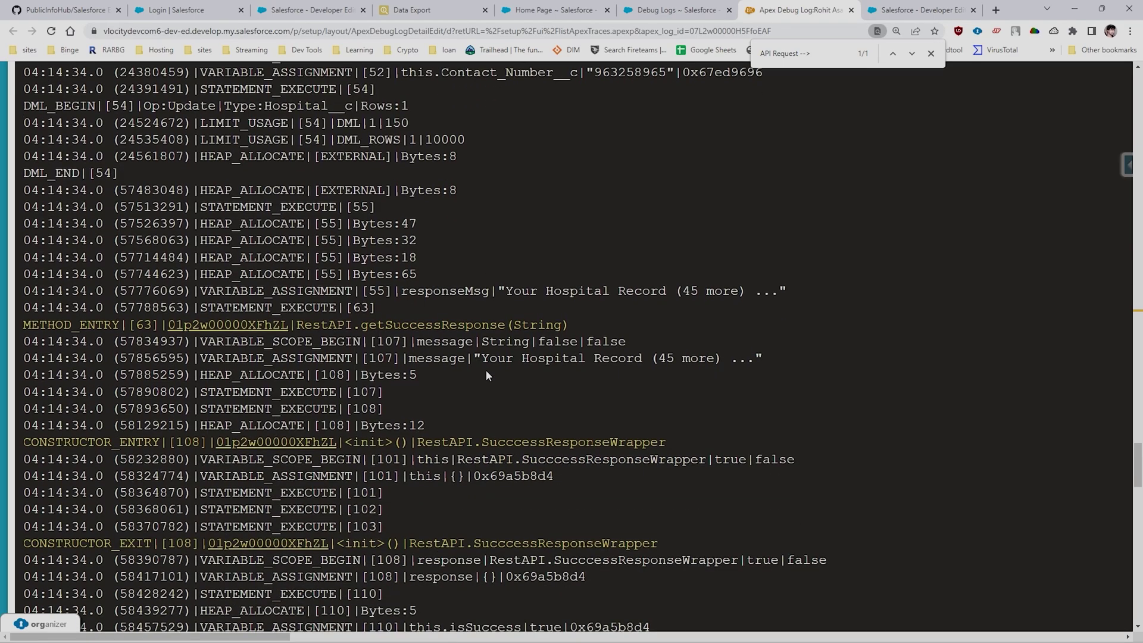
left_click(672, 9)
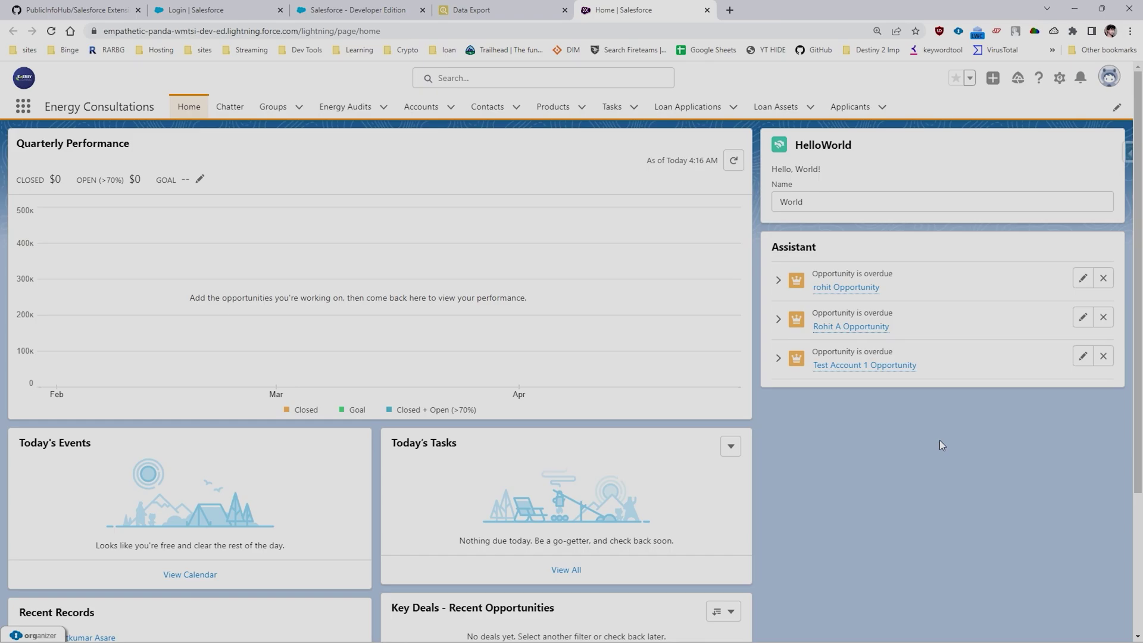
- Launch Lightning Studio from the Energy Consultations home page and open the helloWorld component's JavaScript and HTML files
left_click(978, 37)
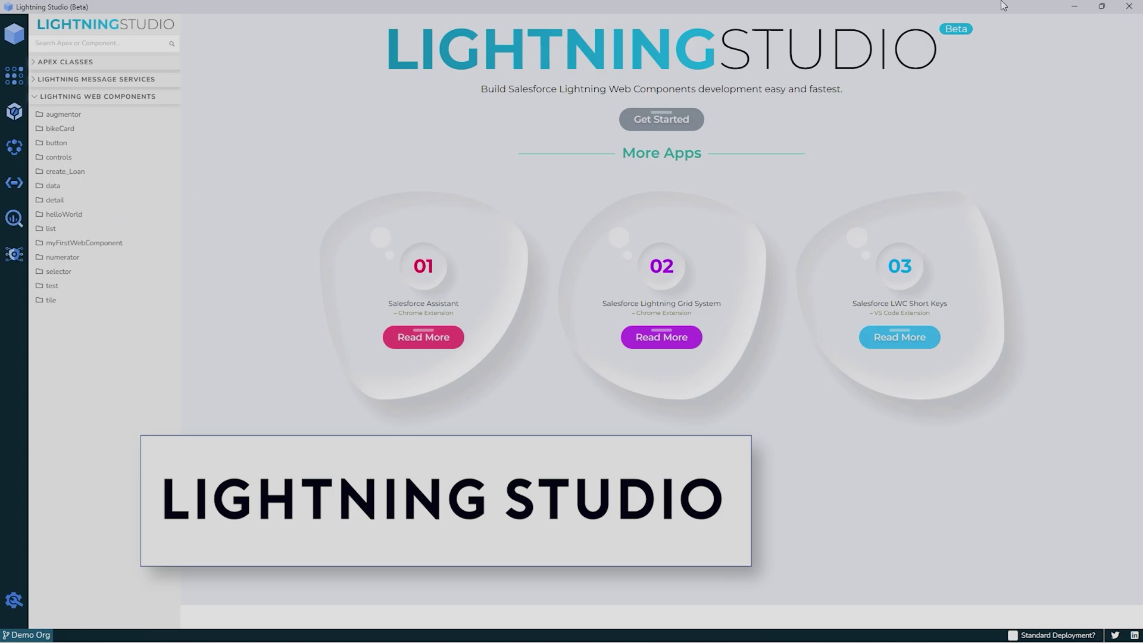
left_click(1130, 6)
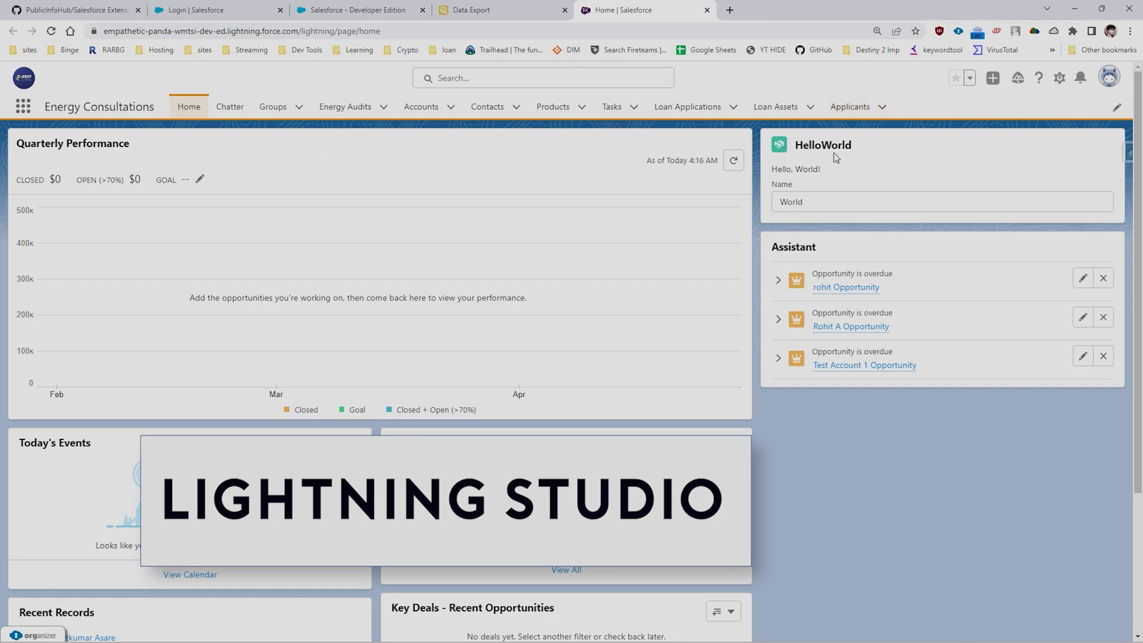
left_click(979, 31)
left_click(60, 215)
left_click(93, 239)
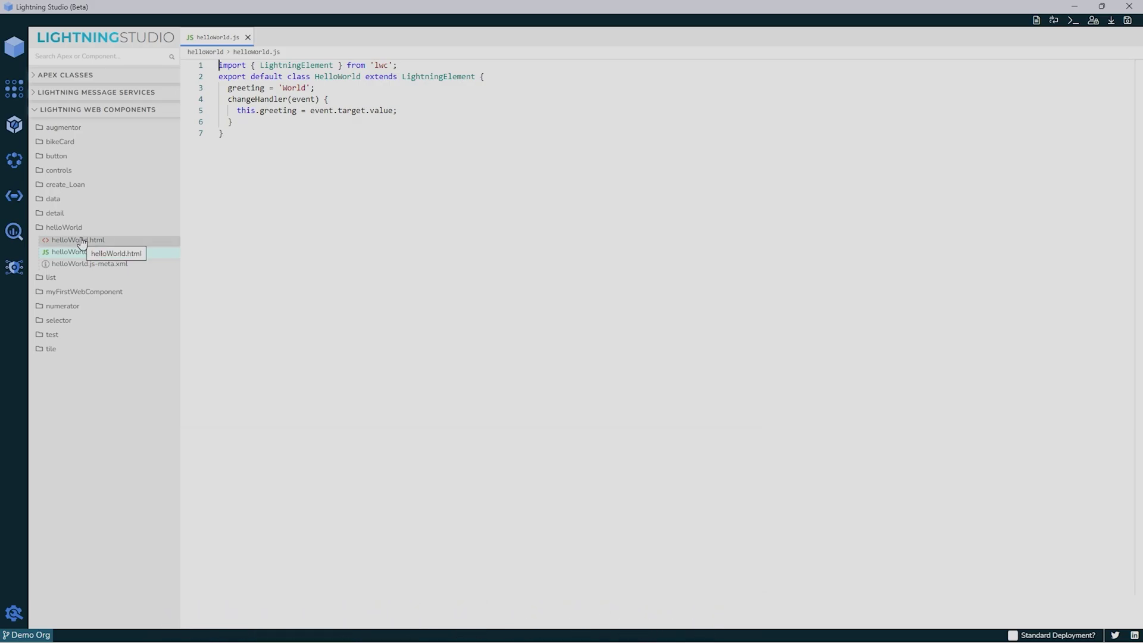
left_click(81, 241)
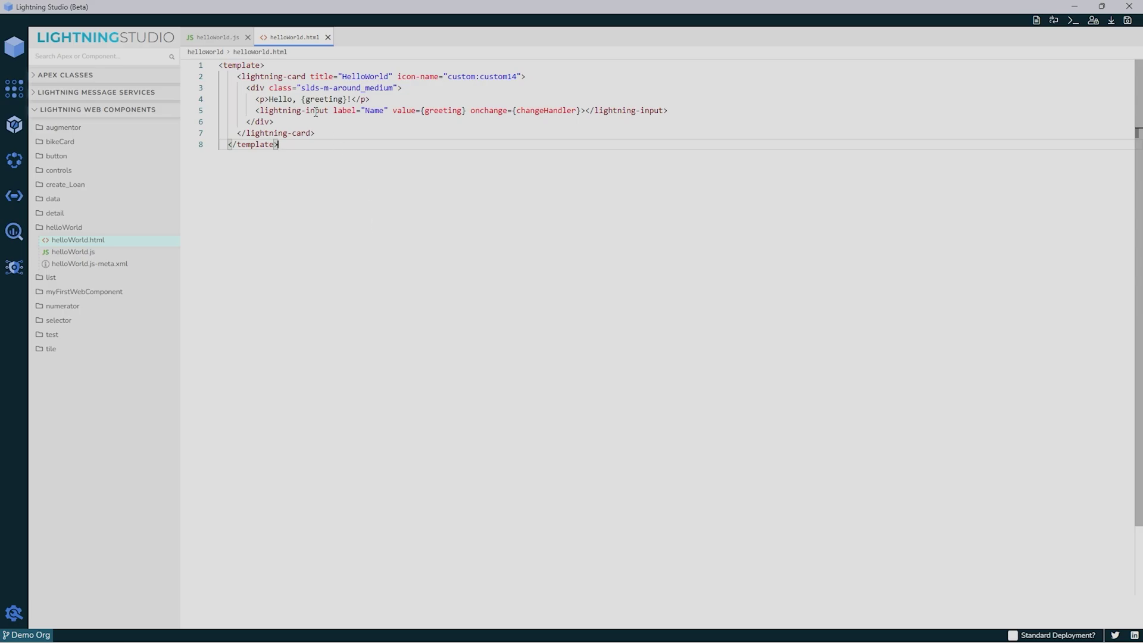
- Delete the space before {greeting} in helloWorld.html and save the file, declining the deployment
left_click(303, 100)
key("BackSpace")
key("ctrl+s")
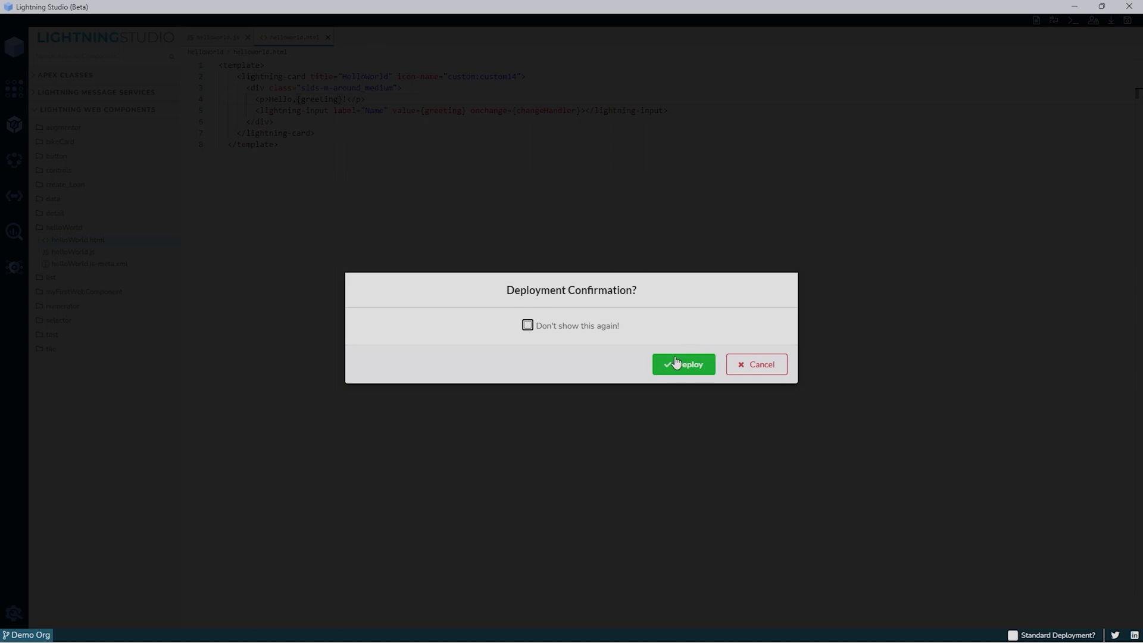
left_click(764, 365)
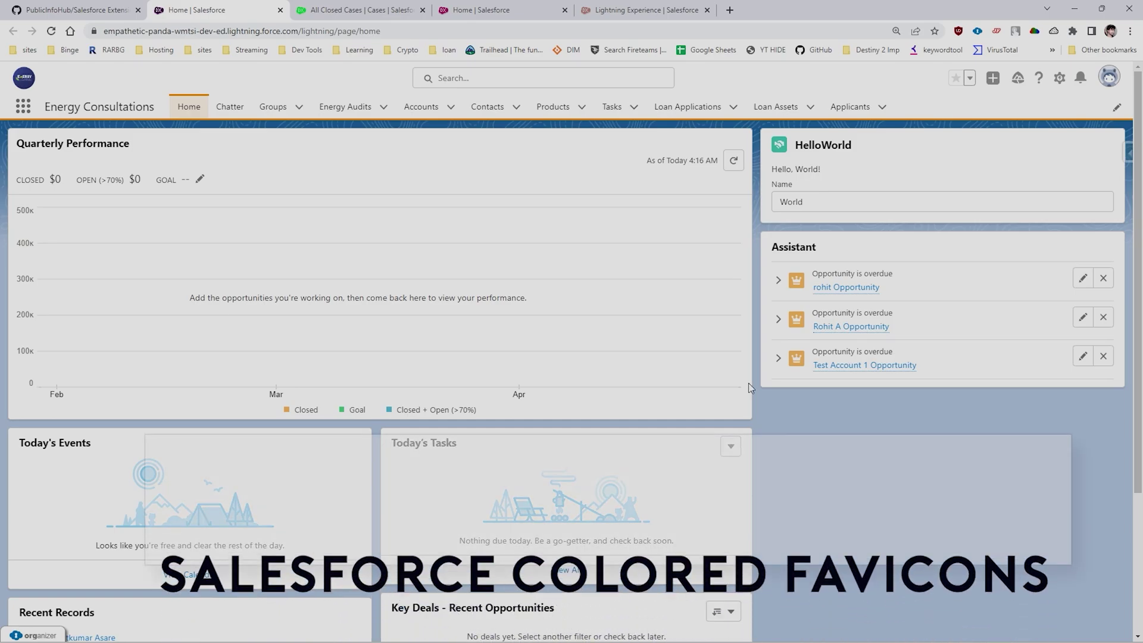
- Compare the colored favicons across the open Salesforce org tabs, ending on the Energy Consultations home page
left_click(351, 10)
left_click(481, 9)
left_click(640, 10)
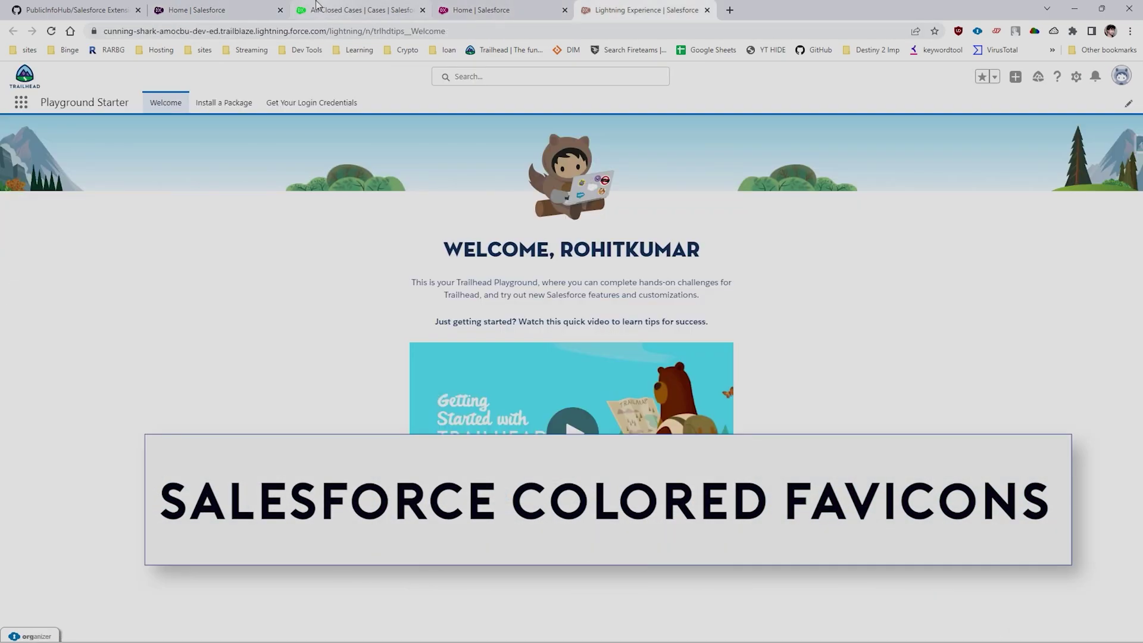
left_click(196, 9)
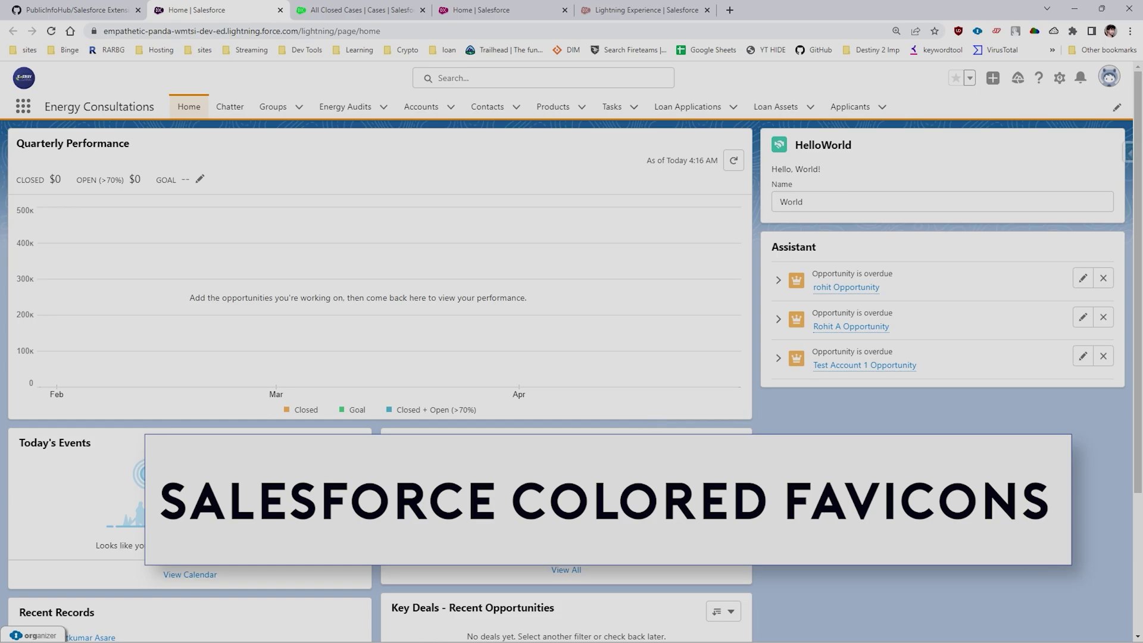
- Duplicate the Energy Consultations home tab and the All Closed Cases tab of the other org
right_click(212, 11)
left_click(270, 98)
left_click(489, 10)
right_click(489, 12)
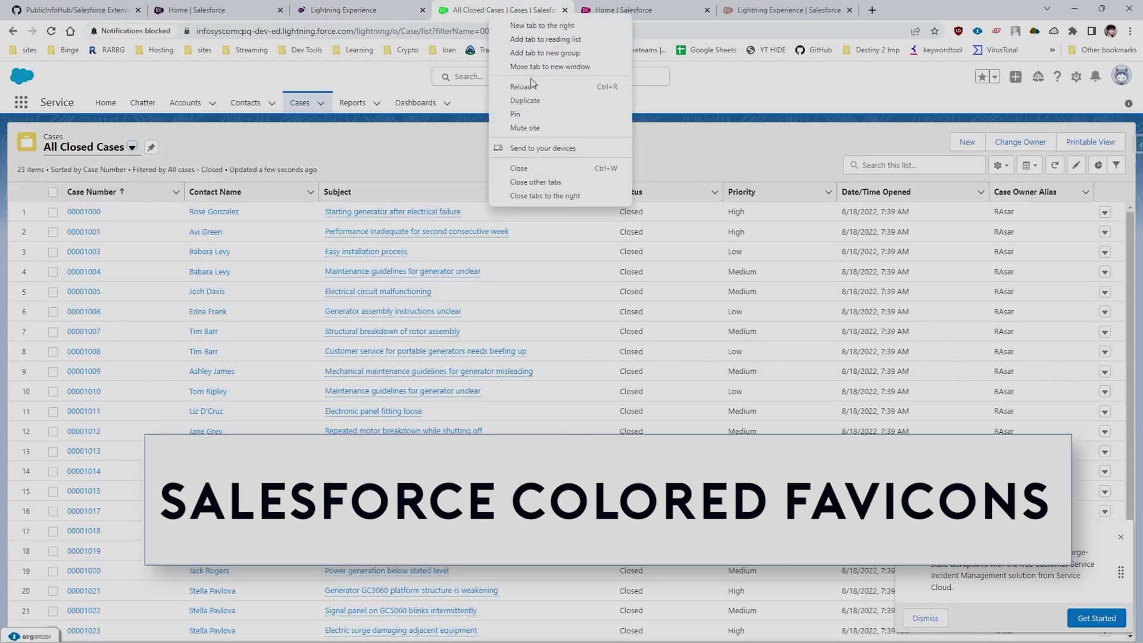
left_click(498, 92)
- Open the Burlington Textiles Corp of America account in the duplicated Energy Consultations tab
left_click(351, 10)
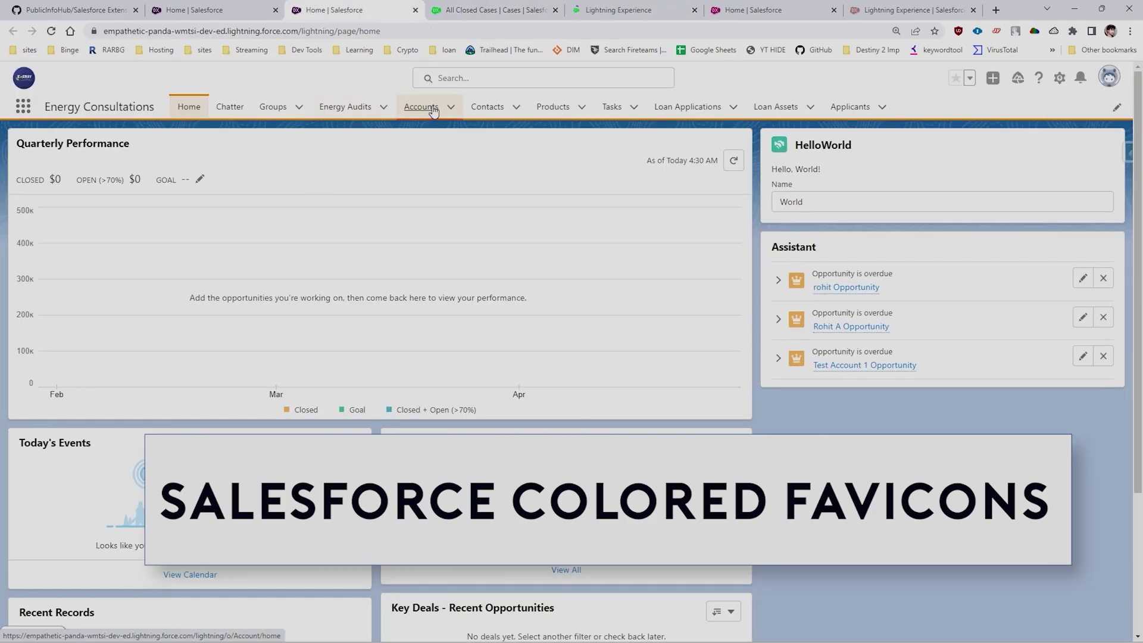
left_click(421, 106)
left_click(159, 232)
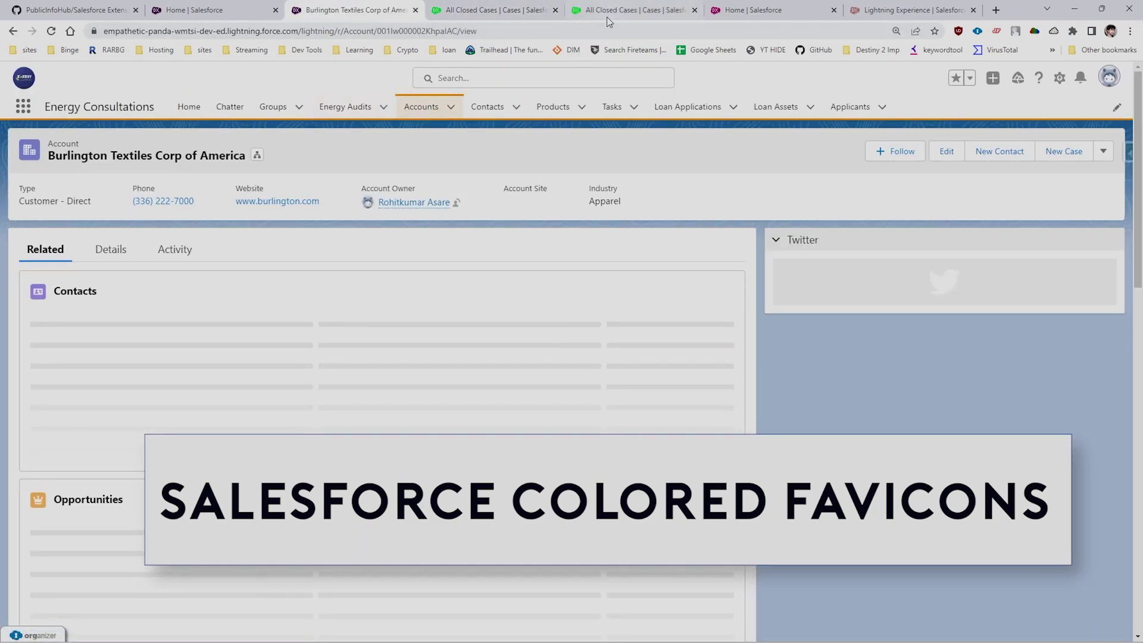
- Open the case "Performance inadequate for second consecutive week" in the duplicated All Closed Cases tab
key("ctrl+Tab")
key("ctrl+Tab")
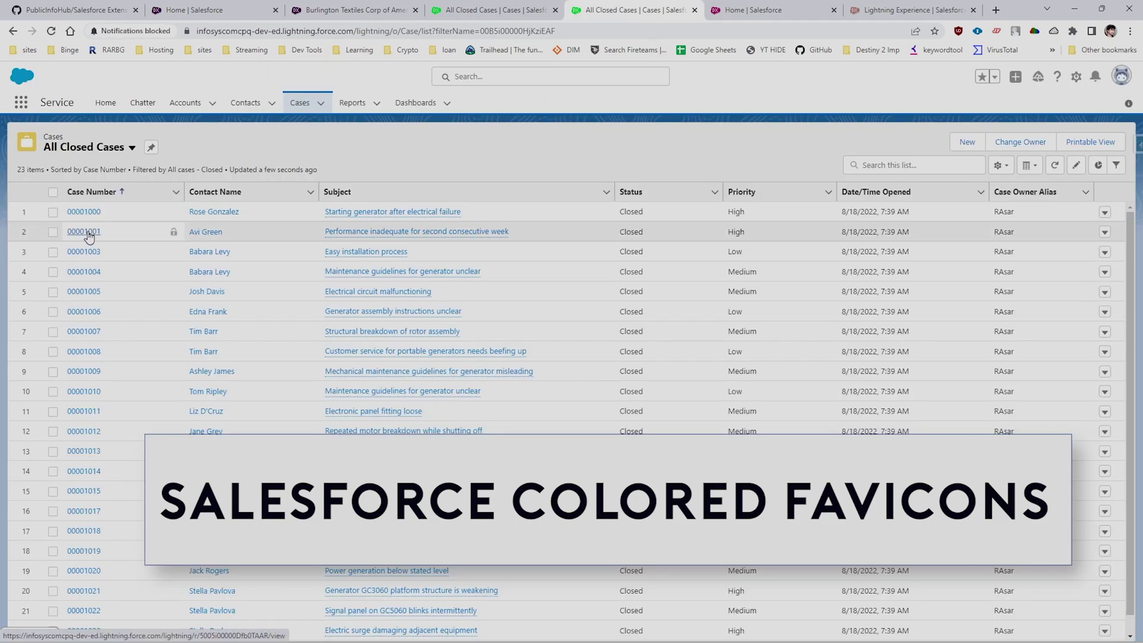
left_click(87, 232)
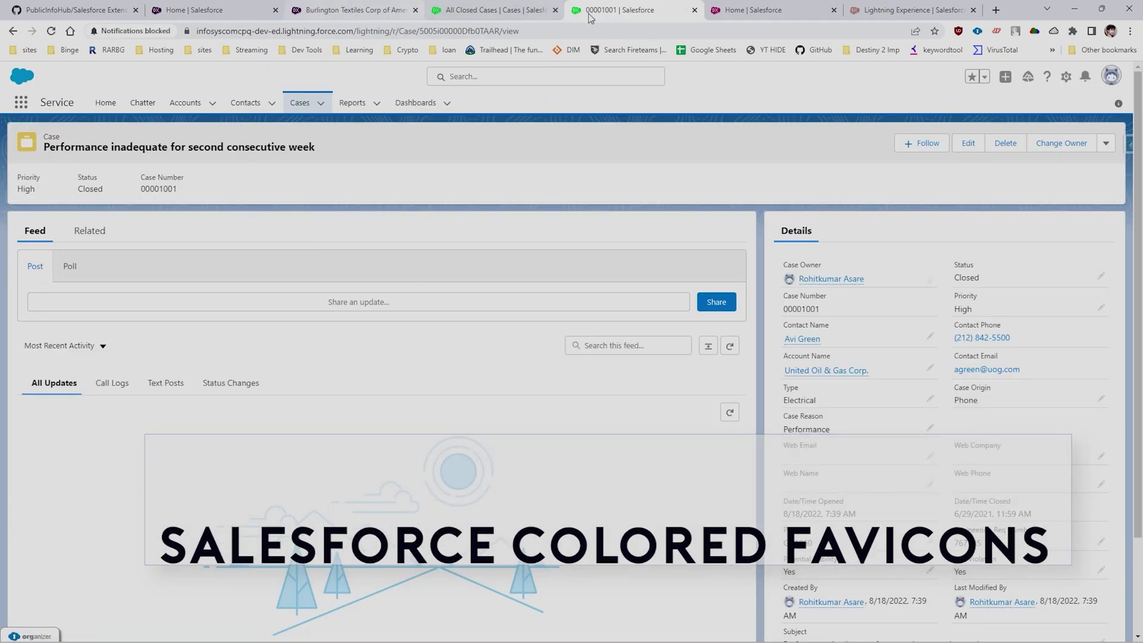
- Compare the favicon colors of the account tab with those of the closed cases list and case record tabs
left_click(322, 9)
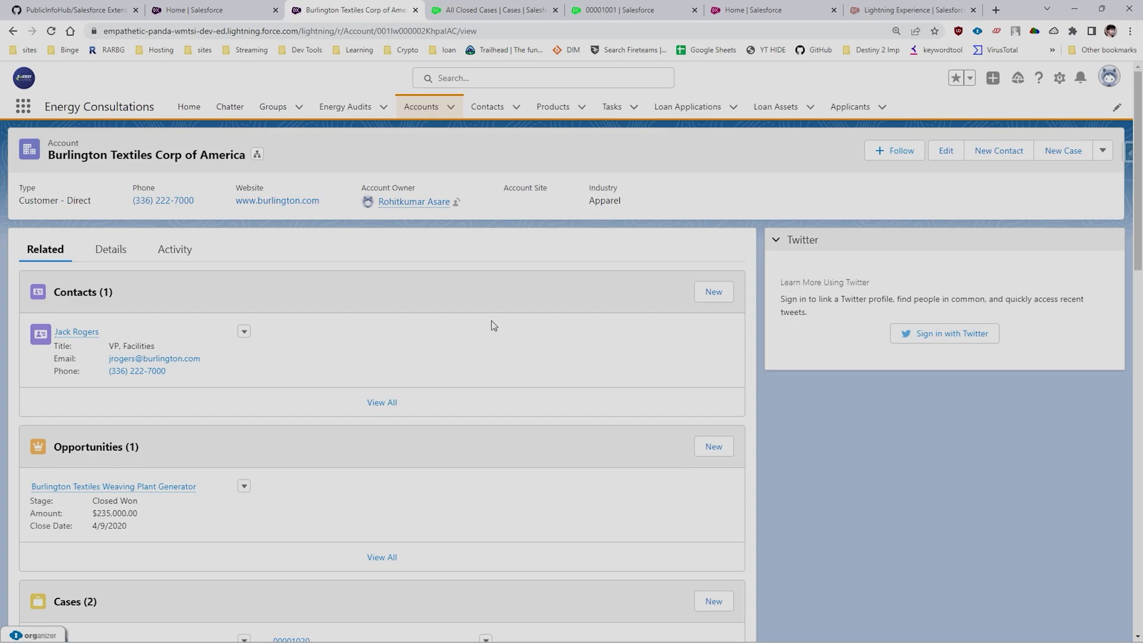
left_click(512, 9)
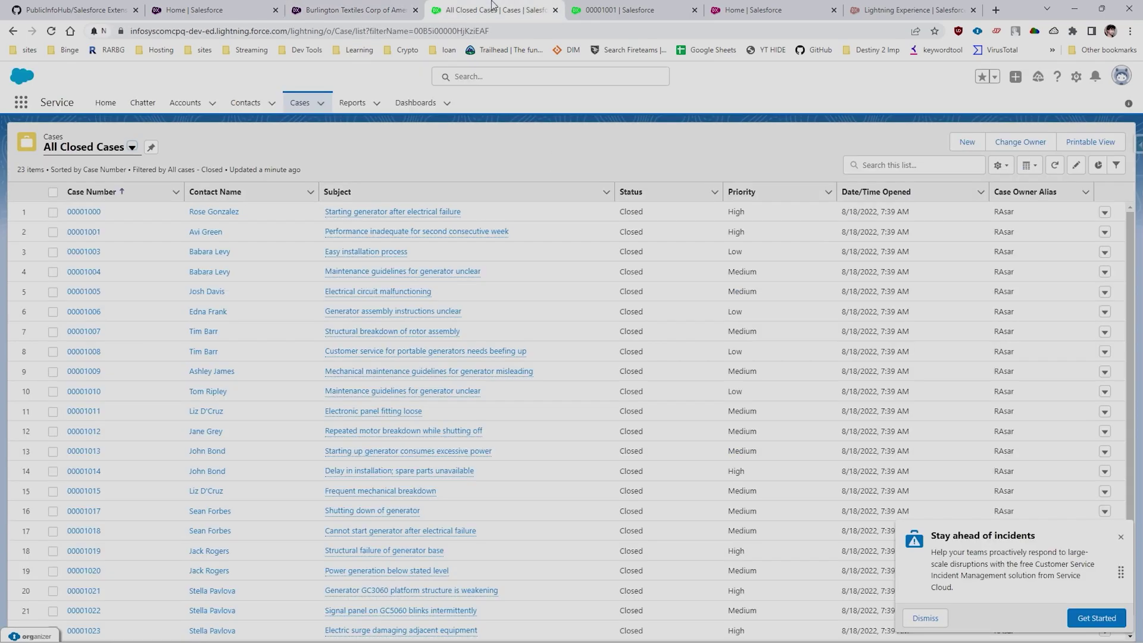
left_click(619, 10)
left_click(348, 17)
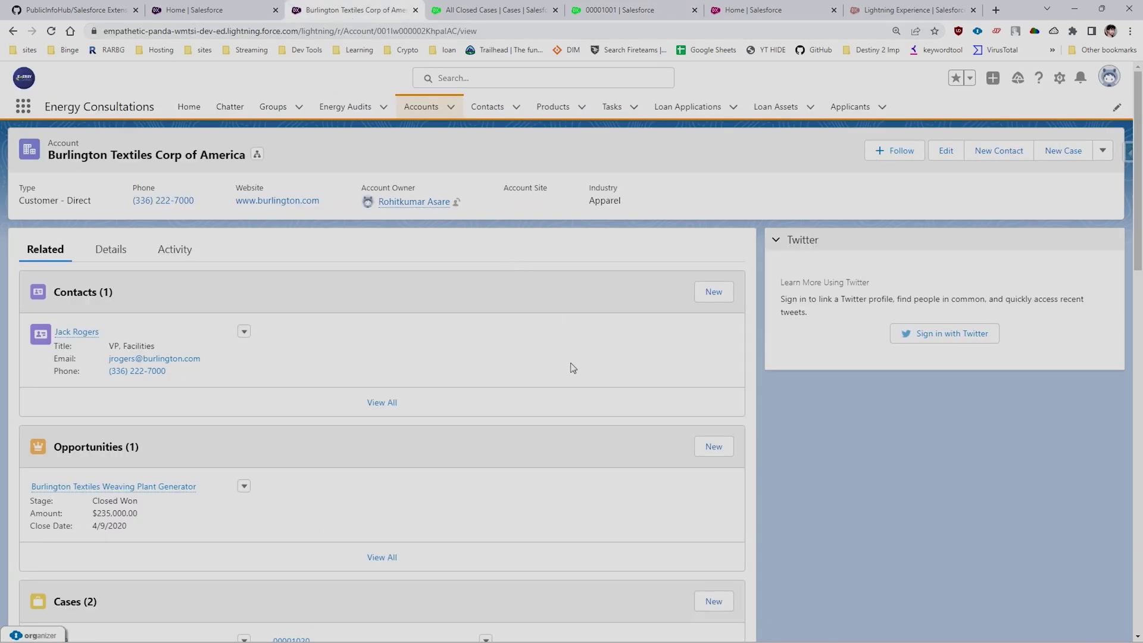